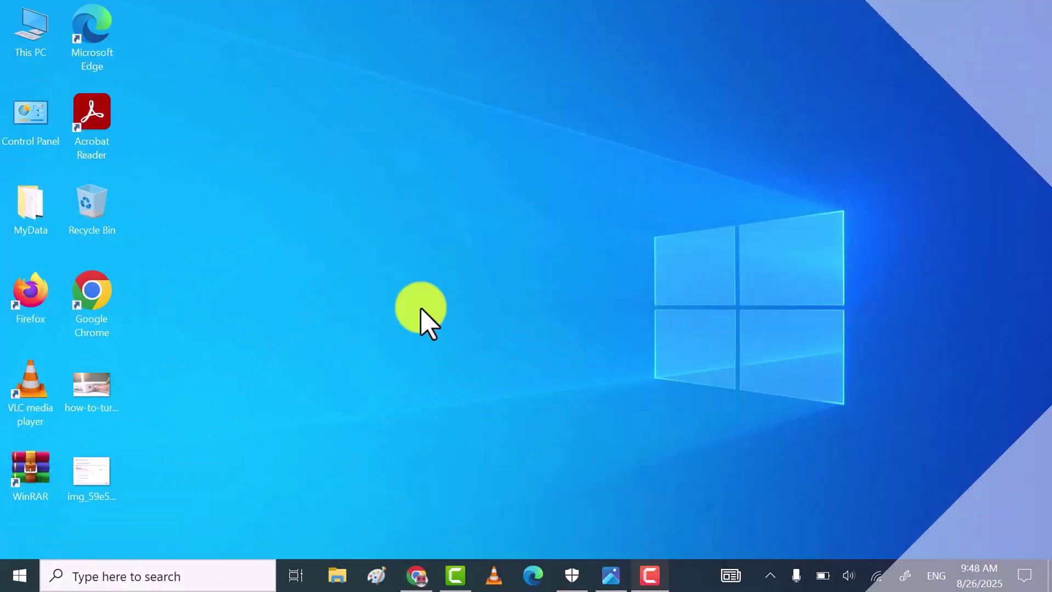
Refresh the desktop and briefly view the DNS server error screenshot
{"action": "right_click", "coordinate": [475, 218]}
{"action": "left_click", "coordinate": [362, 261]}
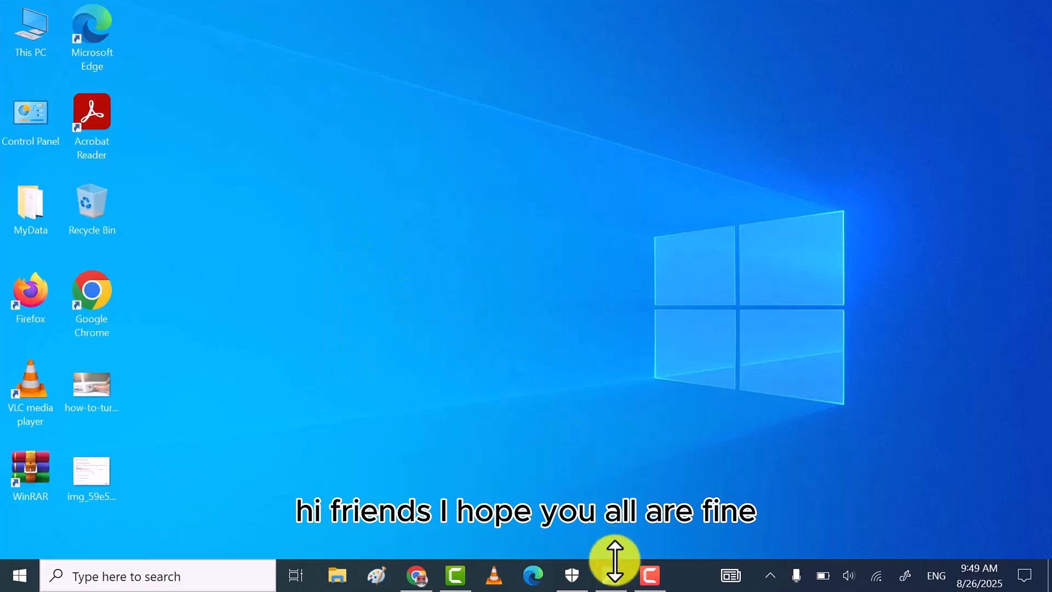
{"action": "left_click", "coordinate": [616, 575]}
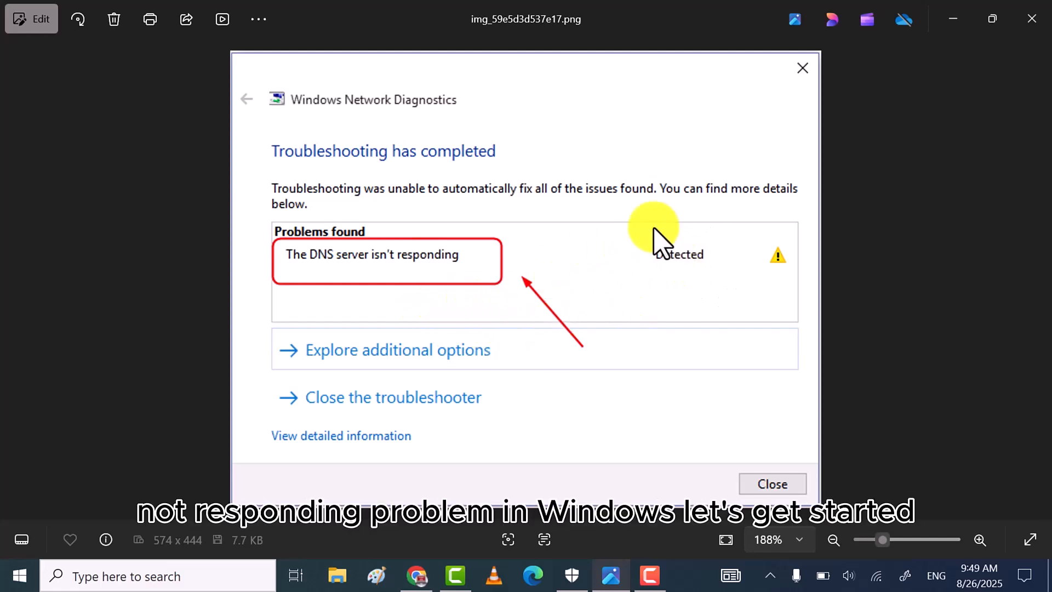
{"action": "left_click", "coordinate": [953, 18]}
Refresh the desktop again, then find and launch Control Panel from Windows Search
{"action": "right_click", "coordinate": [493, 219]}
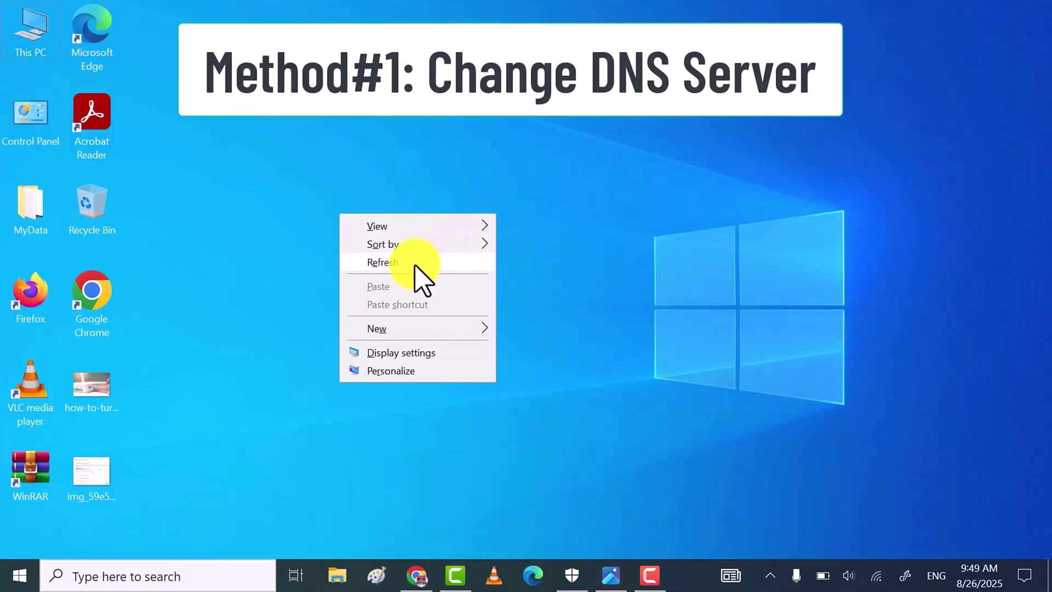
{"action": "left_click", "coordinate": [422, 277]}
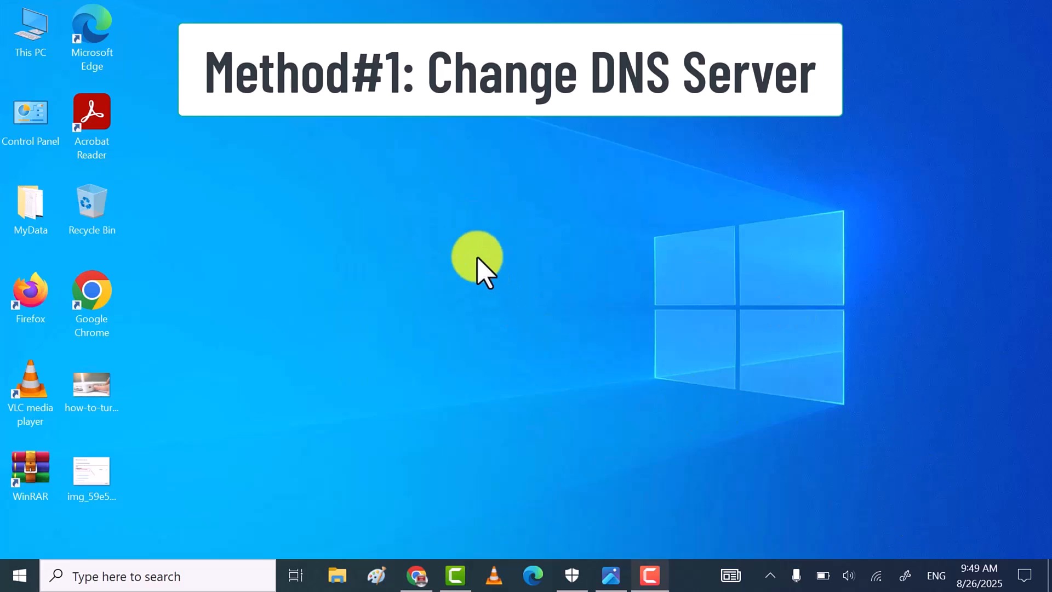
{"action": "right_click", "coordinate": [322, 249]}
{"action": "left_click", "coordinate": [411, 296]}
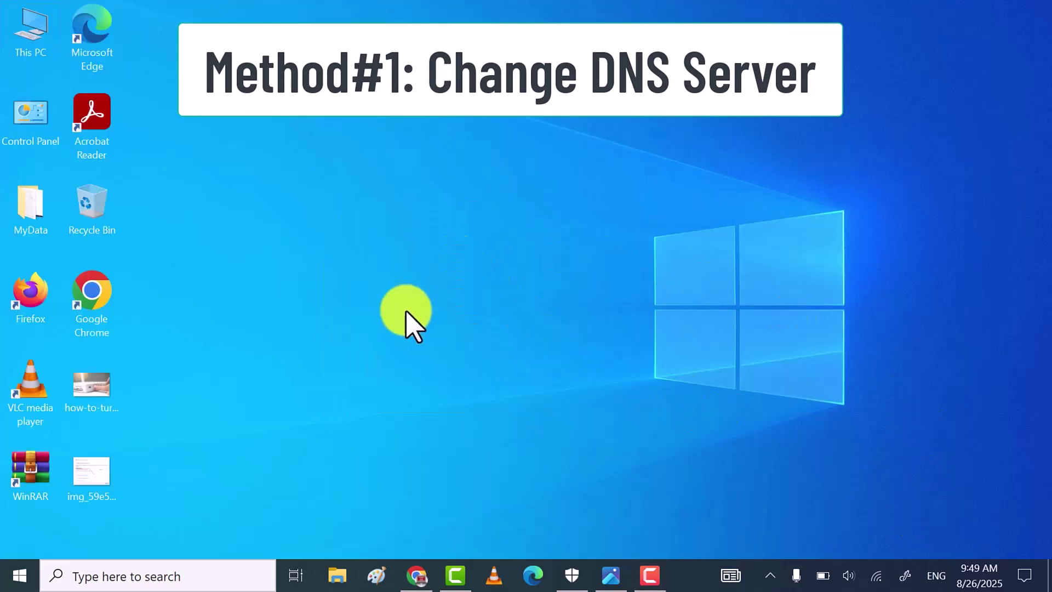
{"action": "left_click", "coordinate": [199, 575]}
{"action": "type", "text": "control panel"}
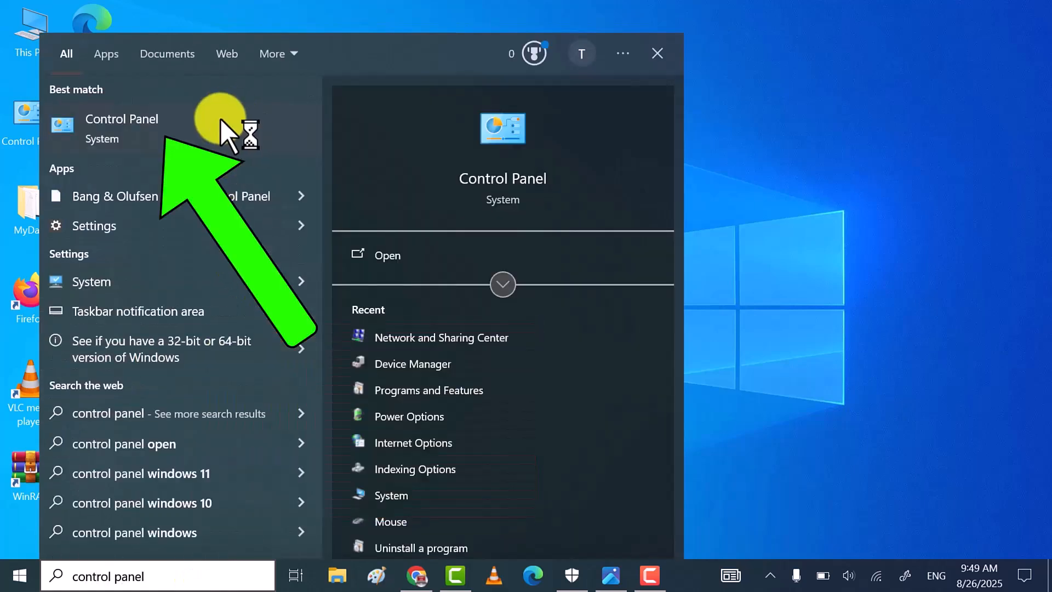
{"action": "left_click", "coordinate": [220, 119]}
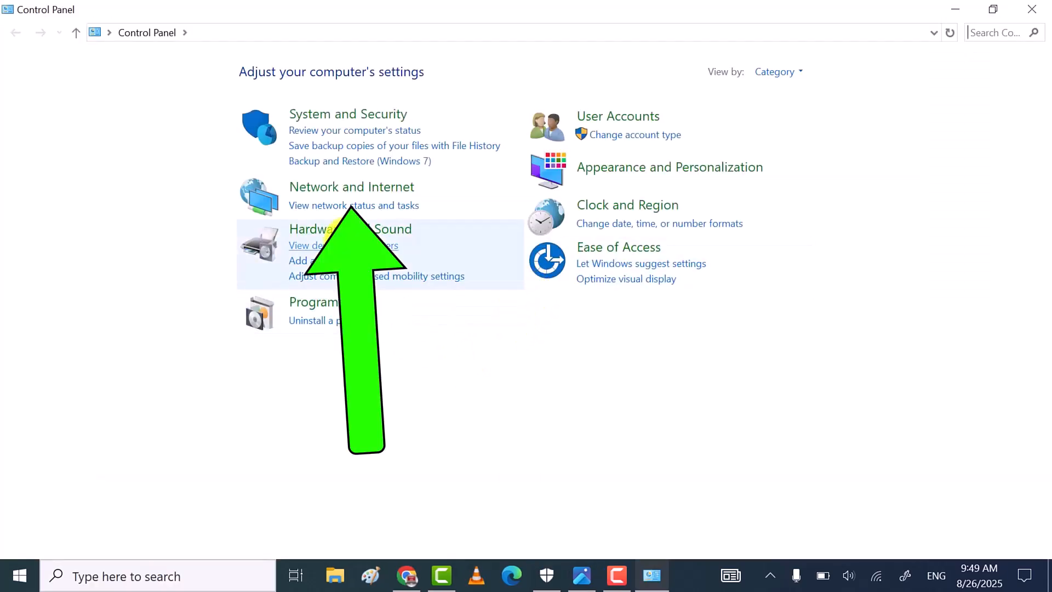
Go through Network and Internet and Network and Sharing Center to the adapter connections list
{"action": "left_click", "coordinate": [362, 197]}
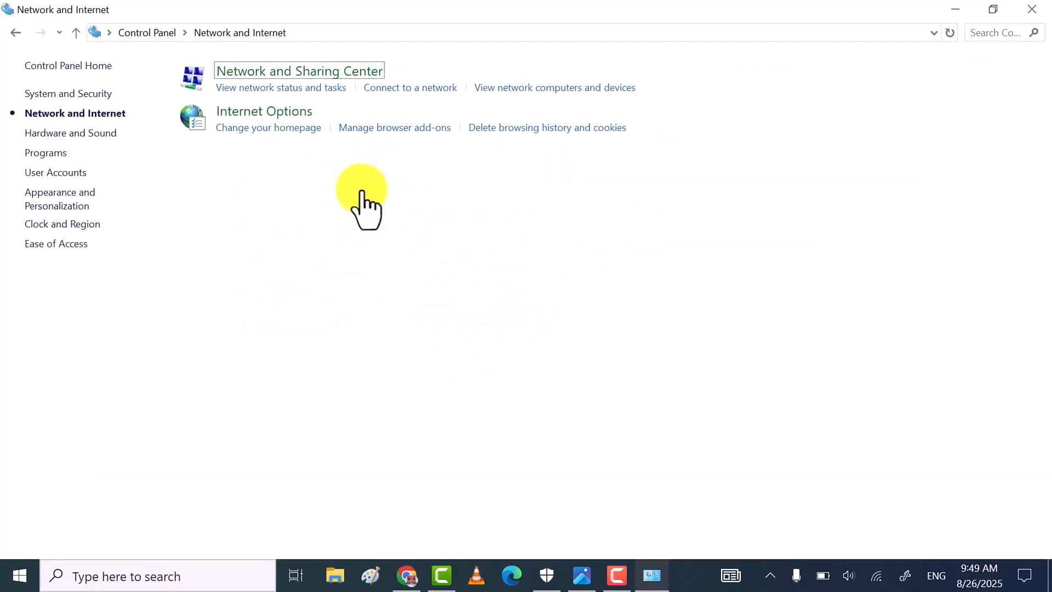
{"action": "left_click", "coordinate": [296, 74]}
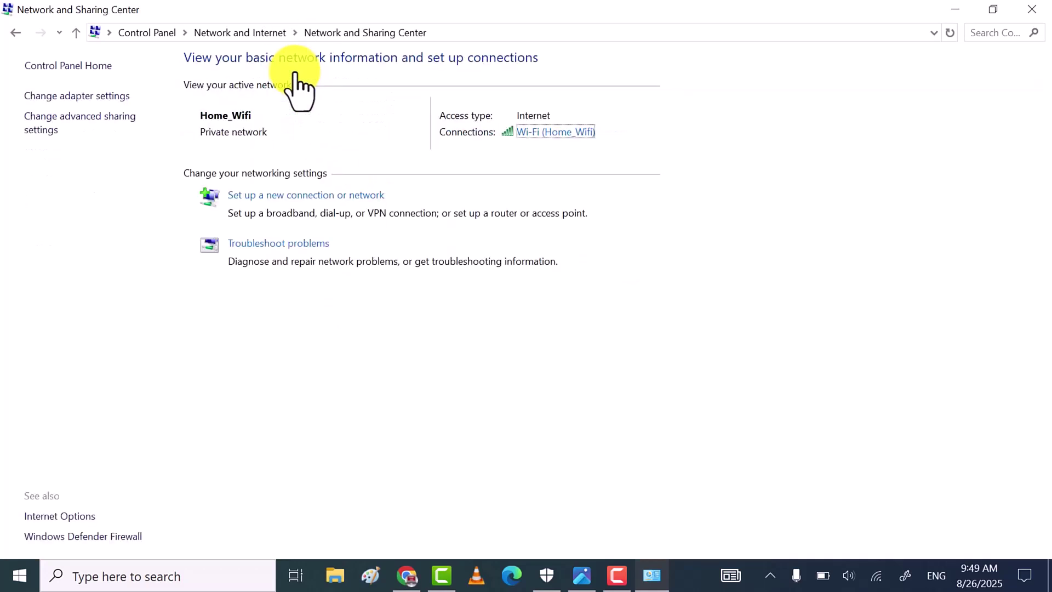
{"action": "left_click", "coordinate": [85, 96]}
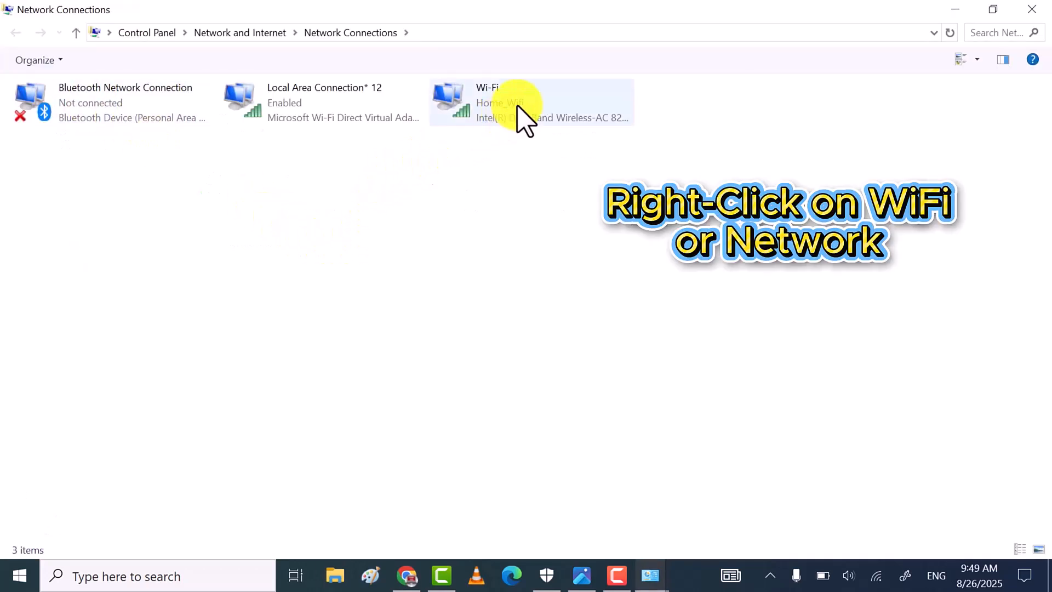
Open the Wi-Fi connection's properties and then its Internet Protocol Version 4 (TCP/IPv4) properties
{"action": "right_click", "coordinate": [518, 107]}
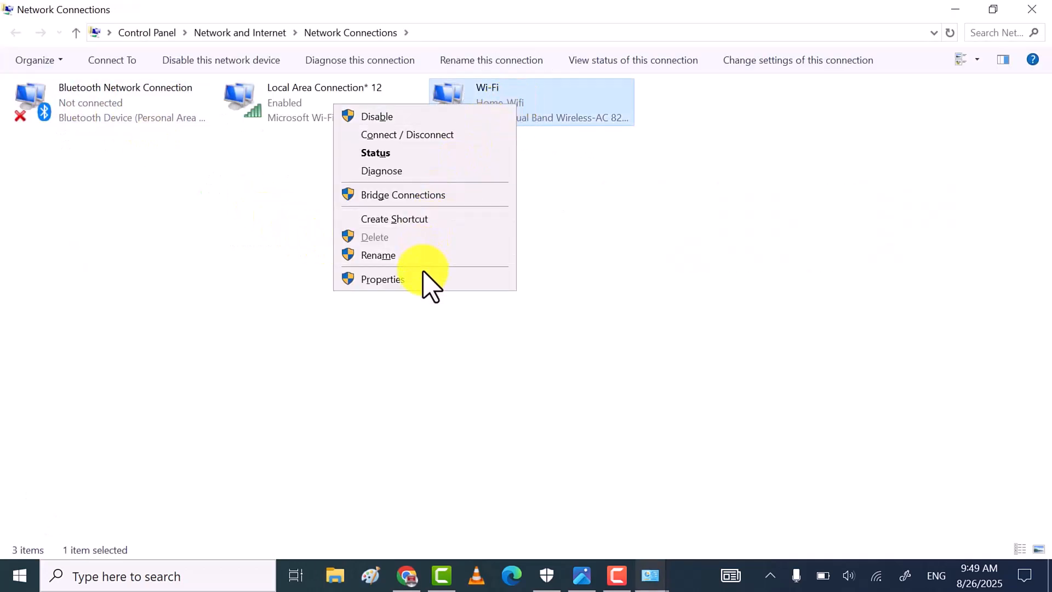
{"action": "left_click", "coordinate": [382, 280]}
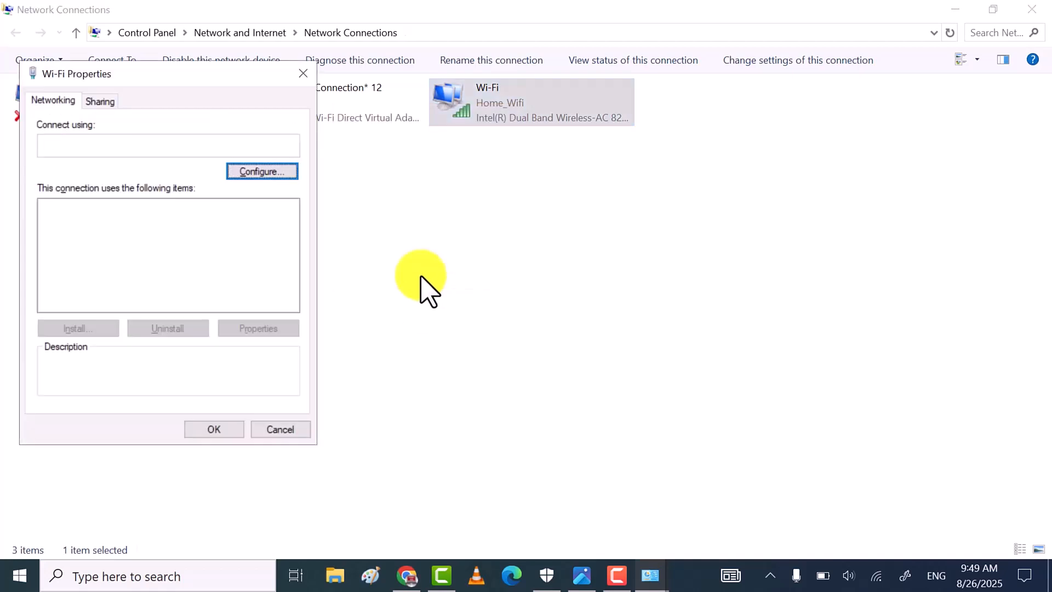
{"action": "left_click_drag", "start_coordinate": [160, 78], "coordinate": [451, 81]}
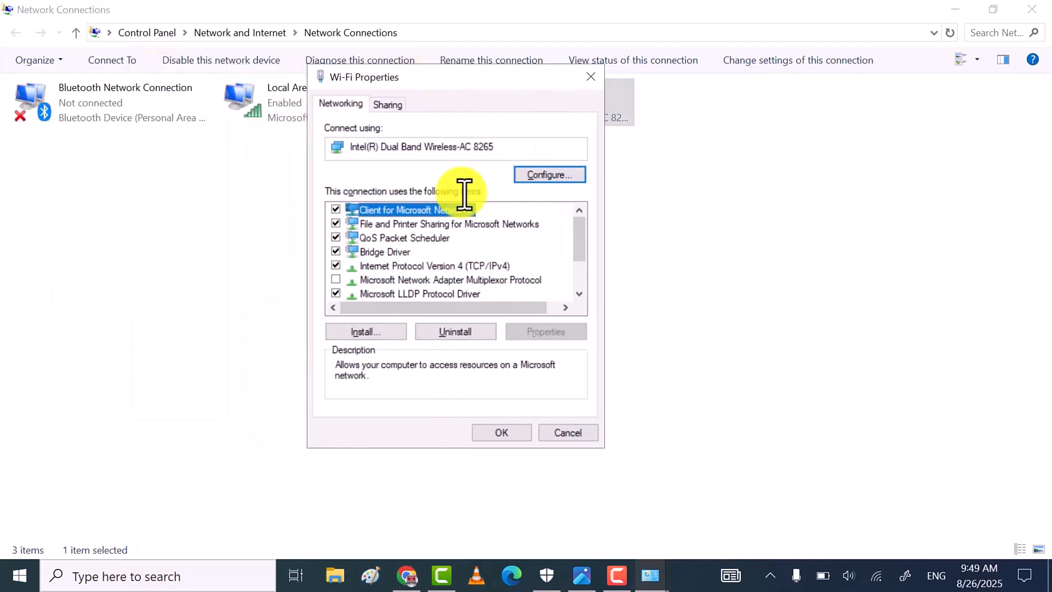
{"action": "left_click", "coordinate": [436, 265]}
{"action": "left_click", "coordinate": [543, 331]}
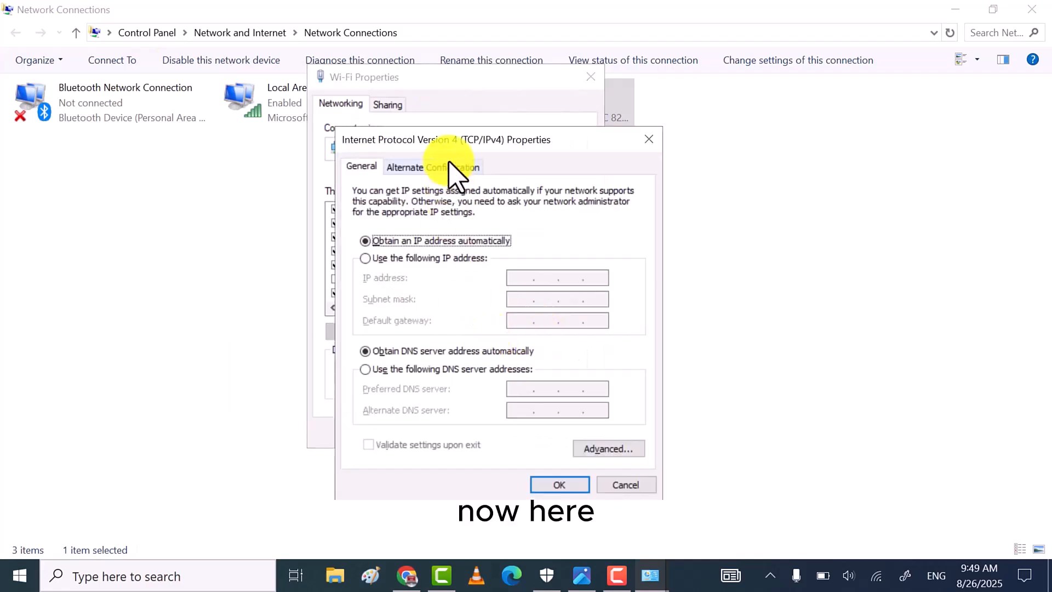
Set manual DNS servers 8.8.8.8 and 8.8.4.4 with 'Validate settings upon exit' and confirm
{"action": "left_click_drag", "start_coordinate": [454, 141], "coordinate": [445, 69]}
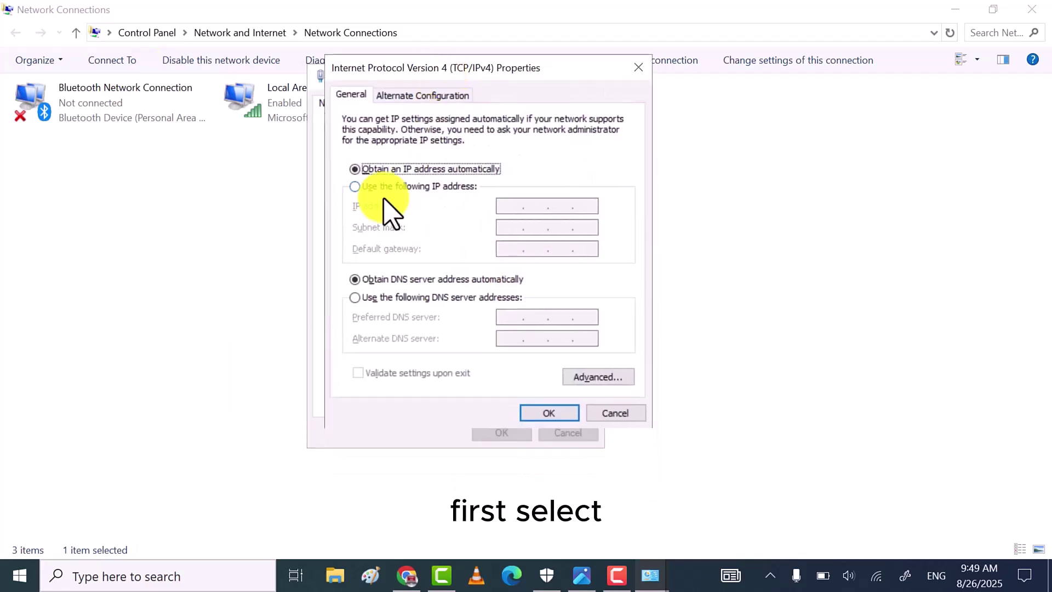
{"action": "left_click", "coordinate": [355, 297]}
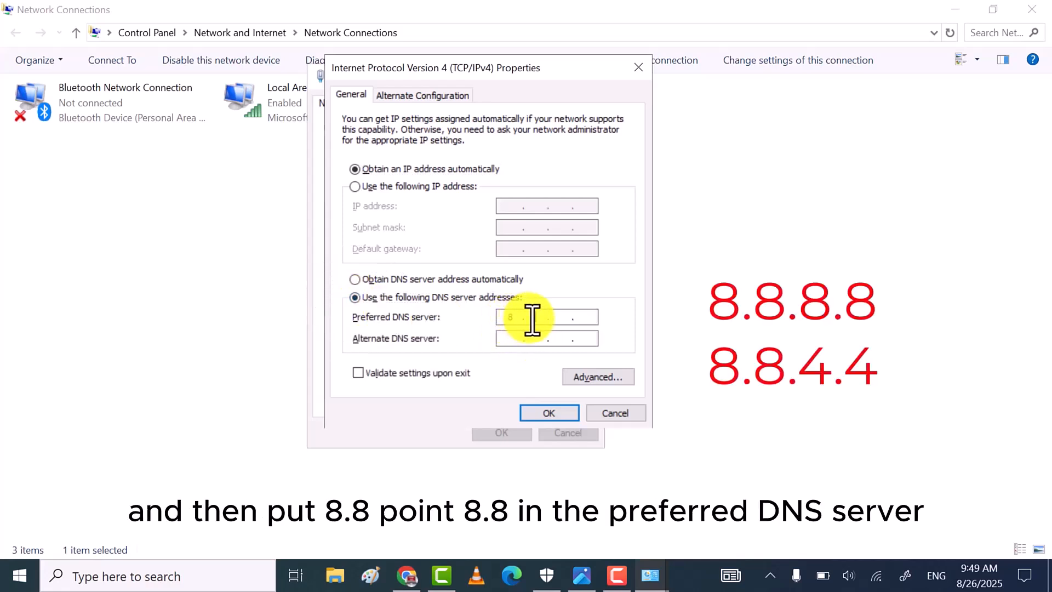
{"action": "left_click", "coordinate": [509, 318]}
{"action": "type", "text": "8.8.8.8"}
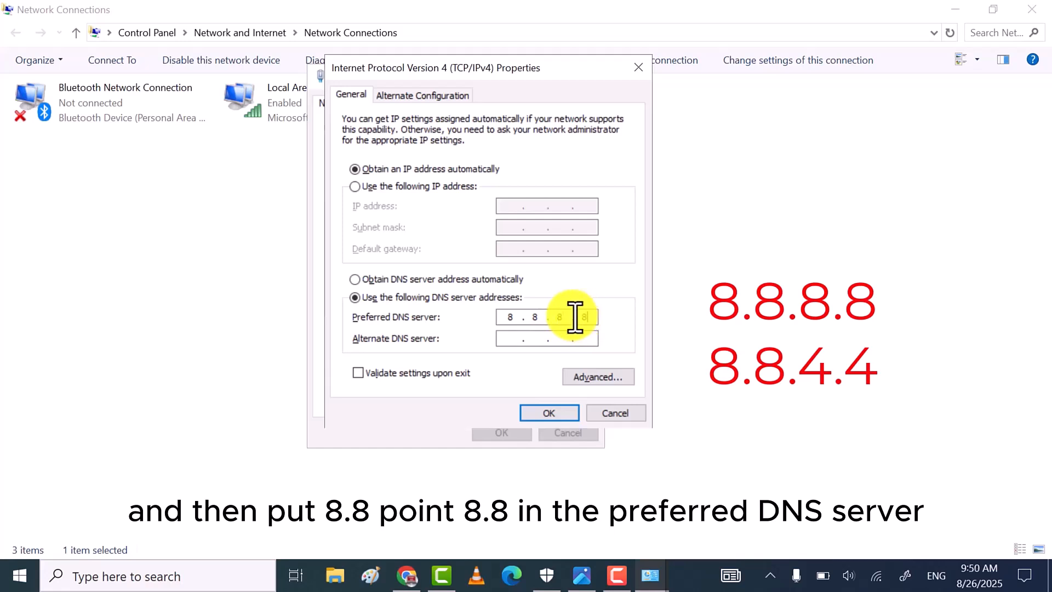
{"action": "left_click", "coordinate": [505, 338]}
{"action": "type", "text": "8.8"}
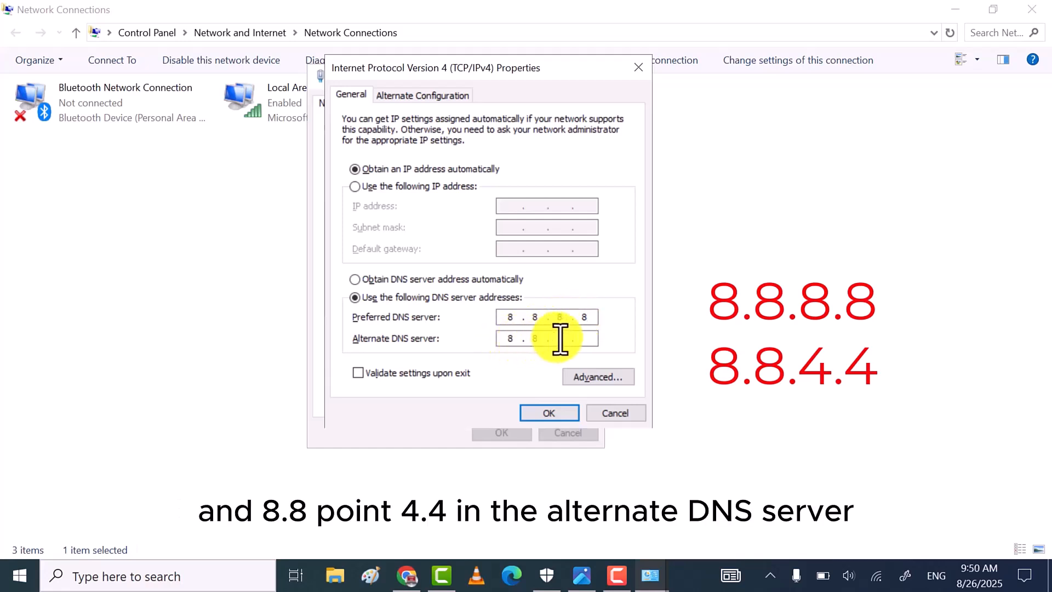
{"action": "type", "text": ".4.4"}
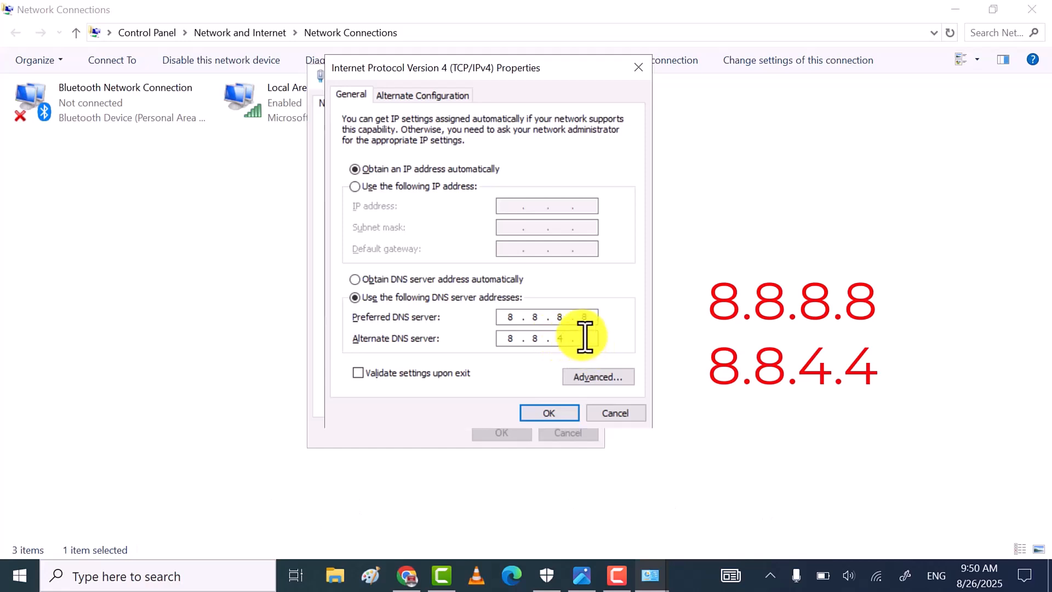
{"action": "left_click", "coordinate": [358, 374]}
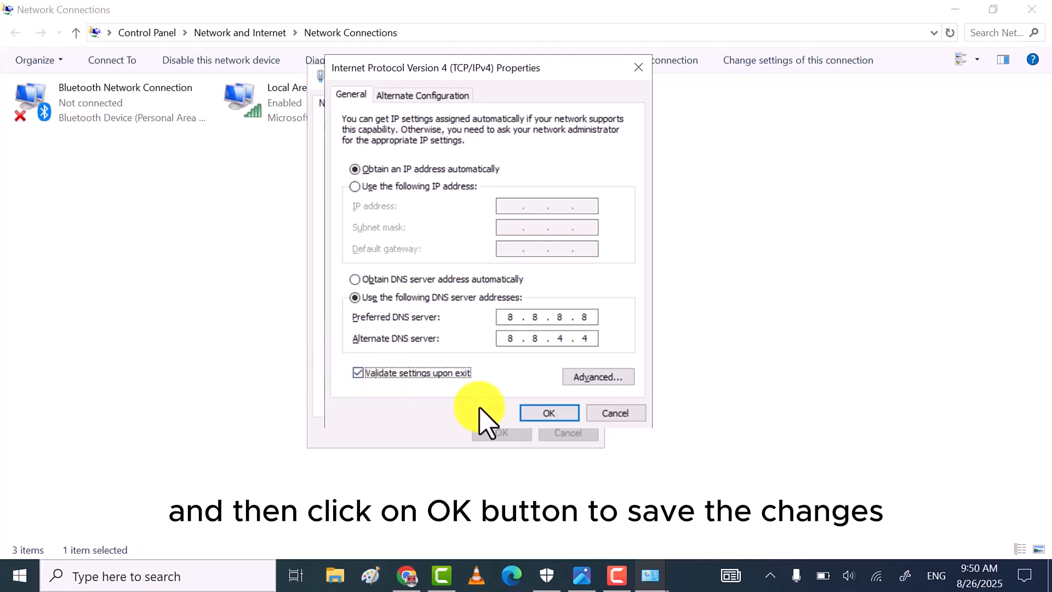
{"action": "left_click", "coordinate": [548, 413]}
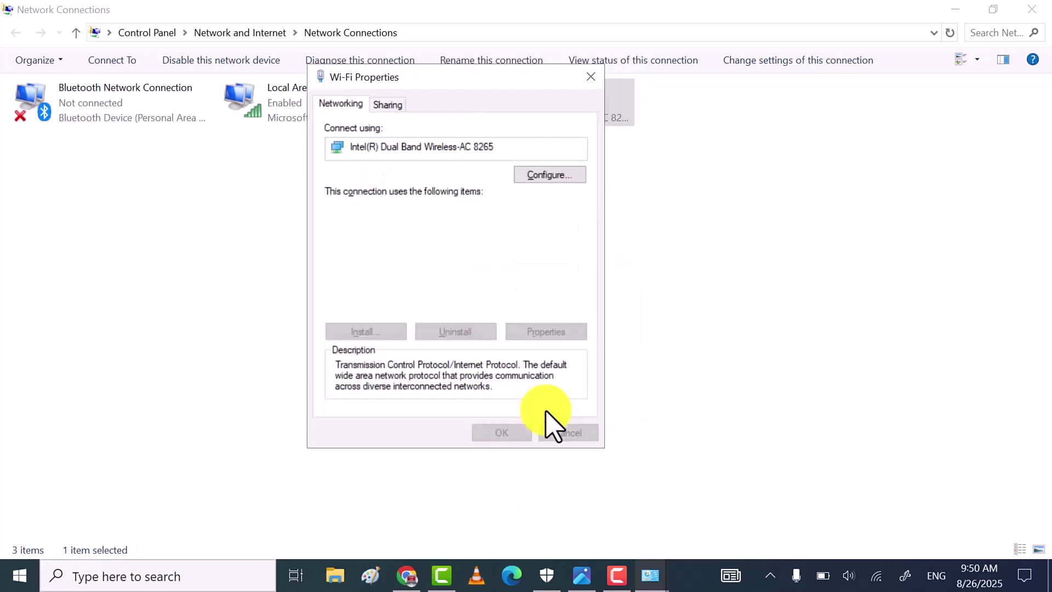
Close Wi-Fi Properties and the network troubleshooter, then refresh the desktop
{"action": "left_click", "coordinate": [501, 432]}
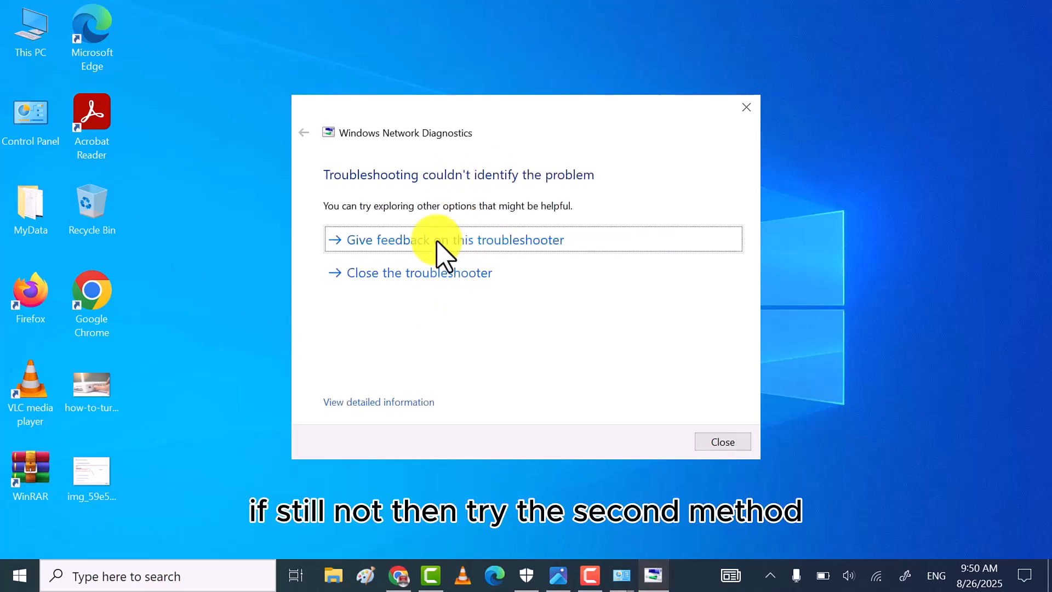
{"action": "left_click", "coordinate": [448, 279]}
{"action": "right_click", "coordinate": [481, 197]}
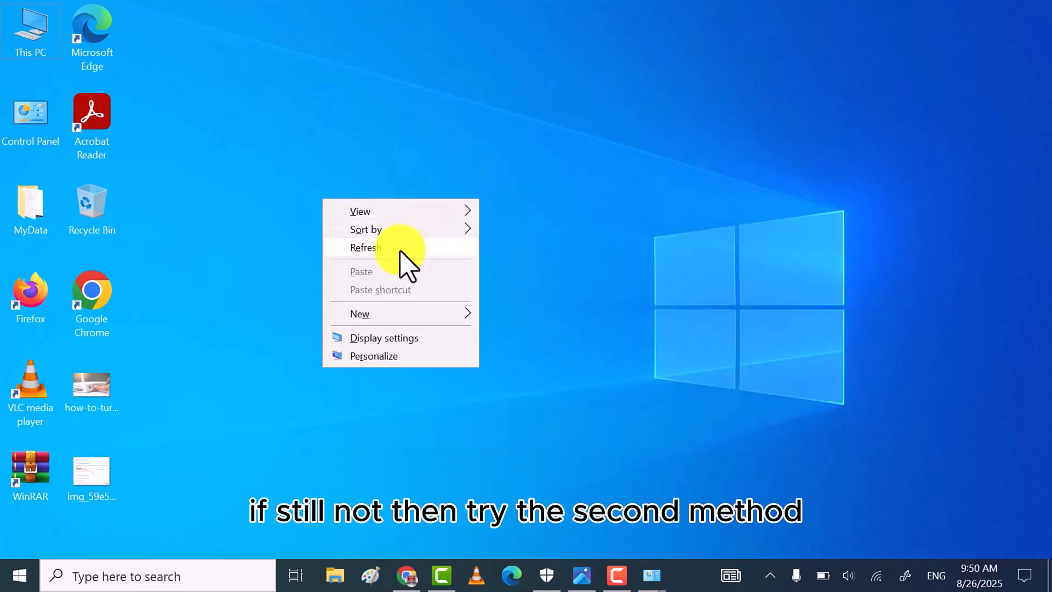
{"action": "left_click", "coordinate": [366, 248]}
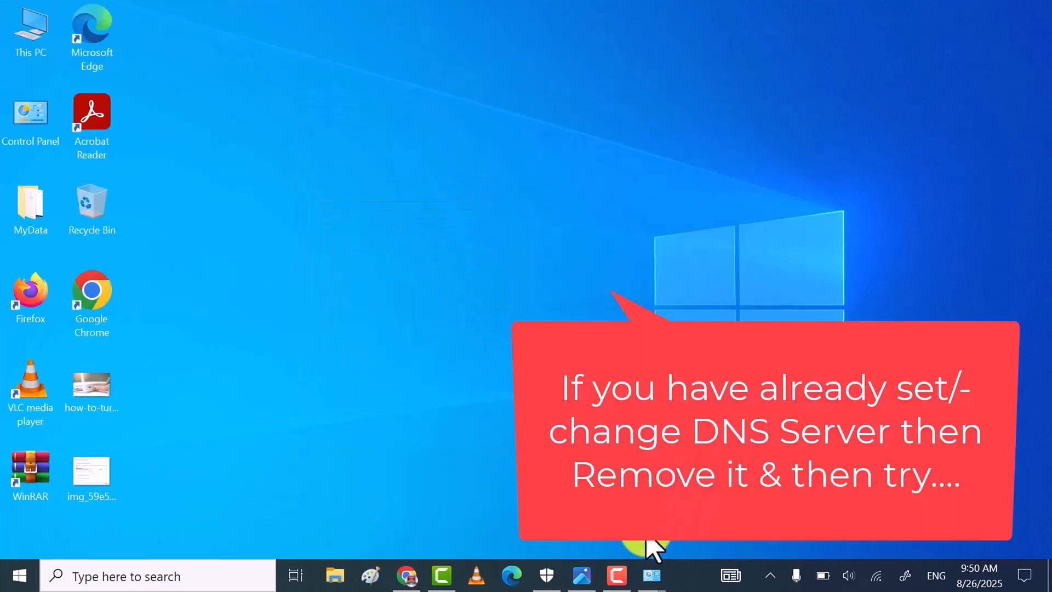
Return to Network Connections and reopen the Wi-Fi connection's TCP/IPv4 properties
{"action": "left_click", "coordinate": [651, 574]}
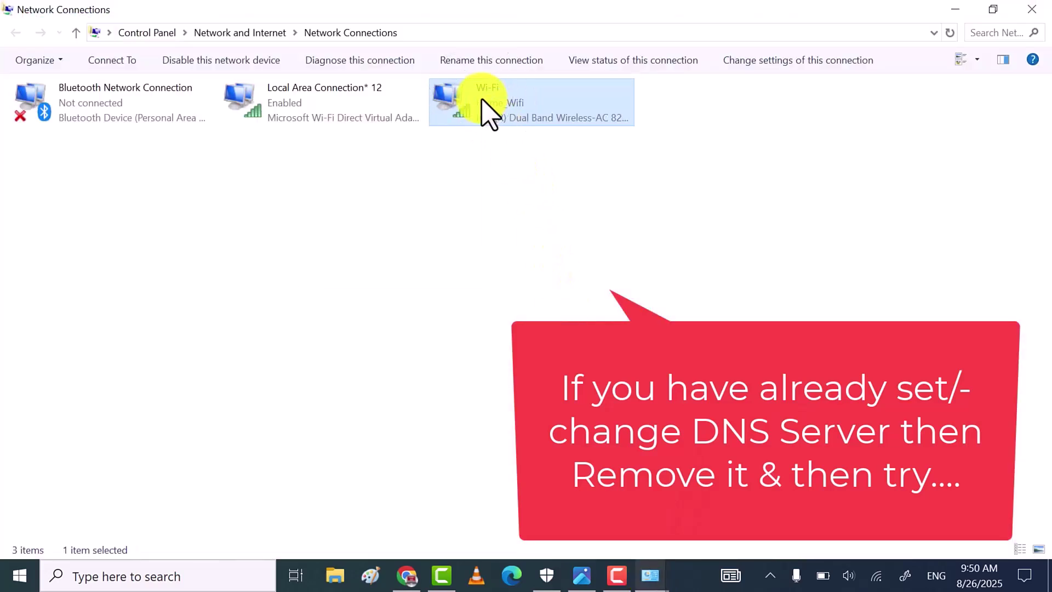
{"action": "right_click", "coordinate": [485, 102]}
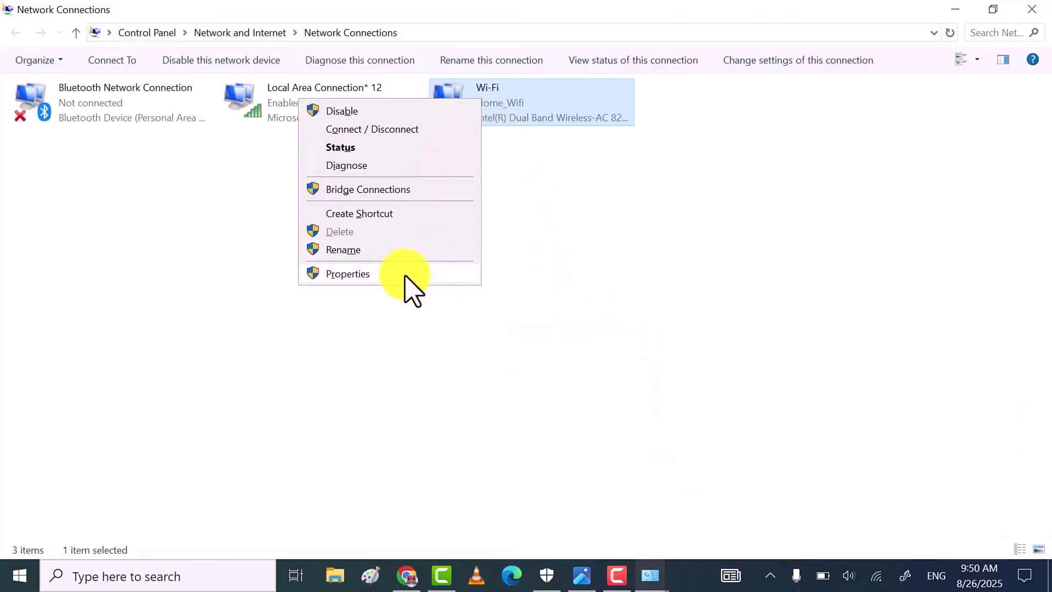
{"action": "left_click", "coordinate": [348, 274]}
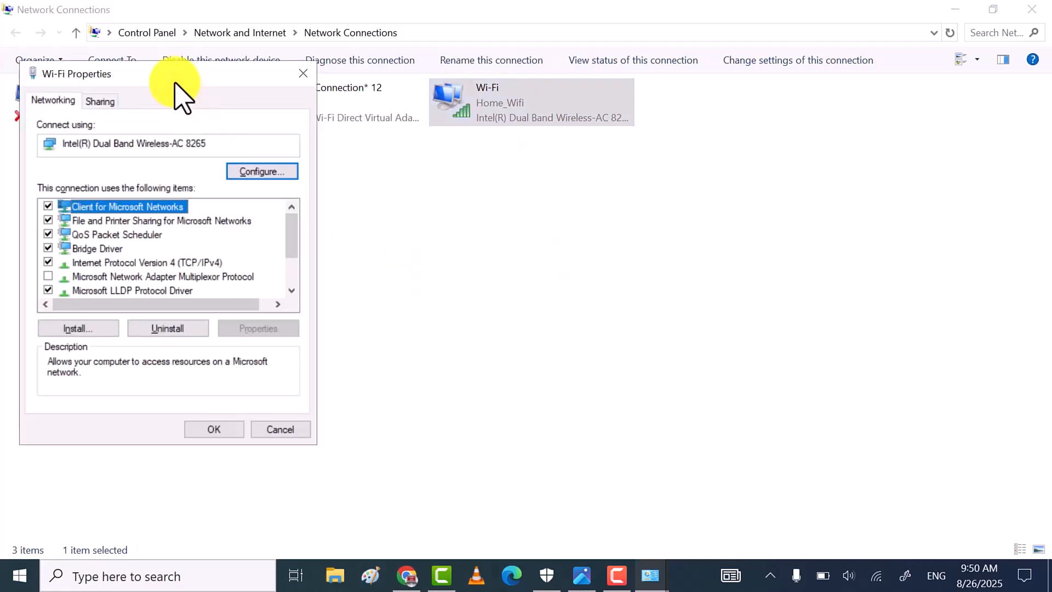
{"action": "left_click_drag", "start_coordinate": [181, 140], "coordinate": [481, 78]}
{"action": "left_click", "coordinate": [448, 257]}
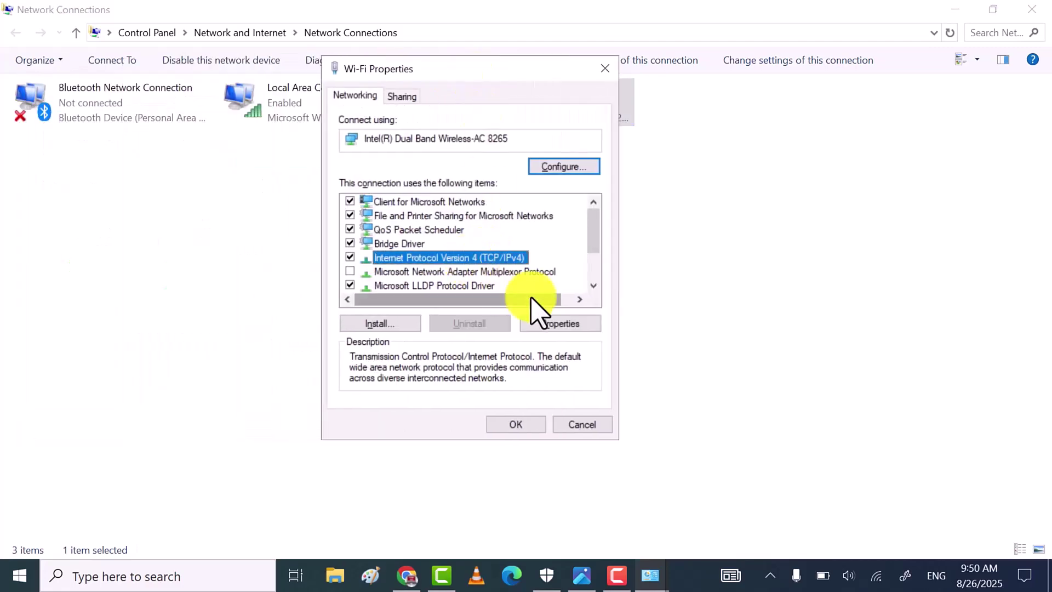
{"action": "left_click", "coordinate": [560, 324]}
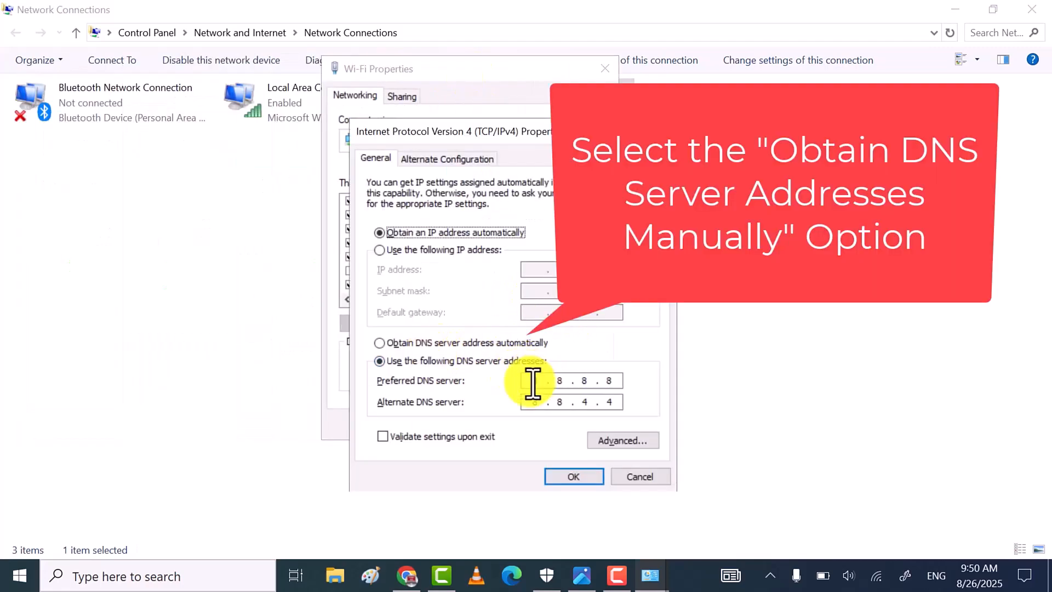
Switch DNS back to 'Obtain DNS server address automatically' and save the Wi-Fi properties
{"action": "left_click", "coordinate": [380, 344]}
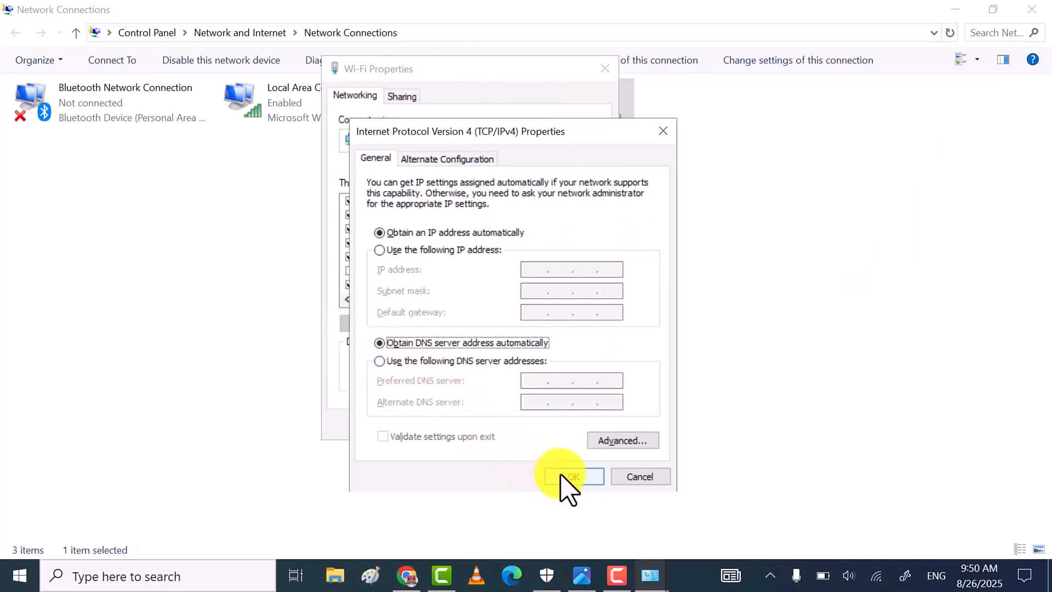
{"action": "left_click", "coordinate": [568, 475]}
{"action": "left_click", "coordinate": [512, 424]}
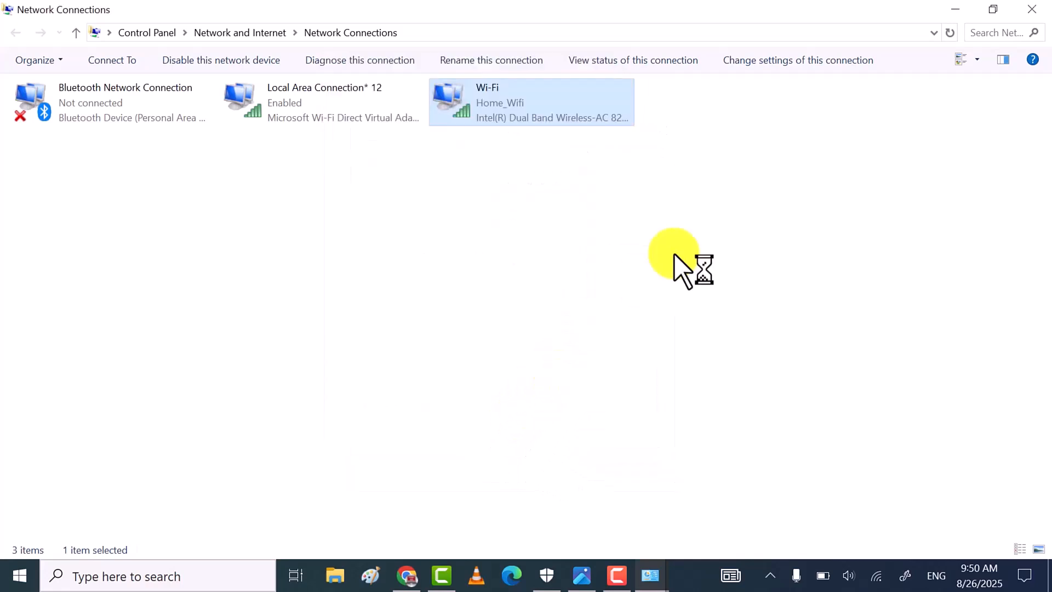
Close the Network Connections window and refresh the desktop
{"action": "left_click", "coordinate": [1032, 9]}
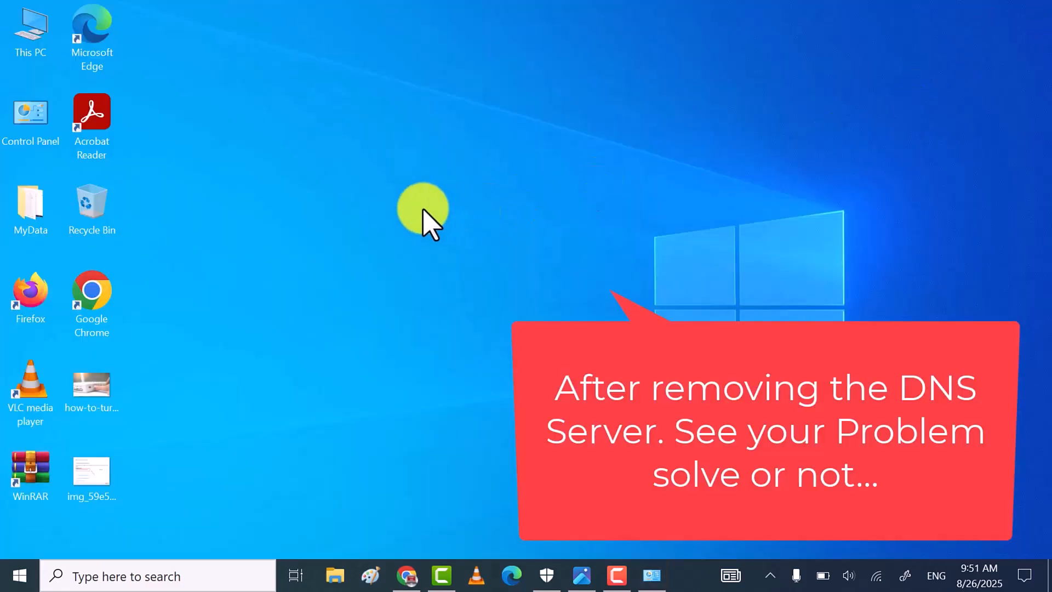
{"action": "right_click", "coordinate": [410, 220]}
{"action": "left_click", "coordinate": [315, 258]}
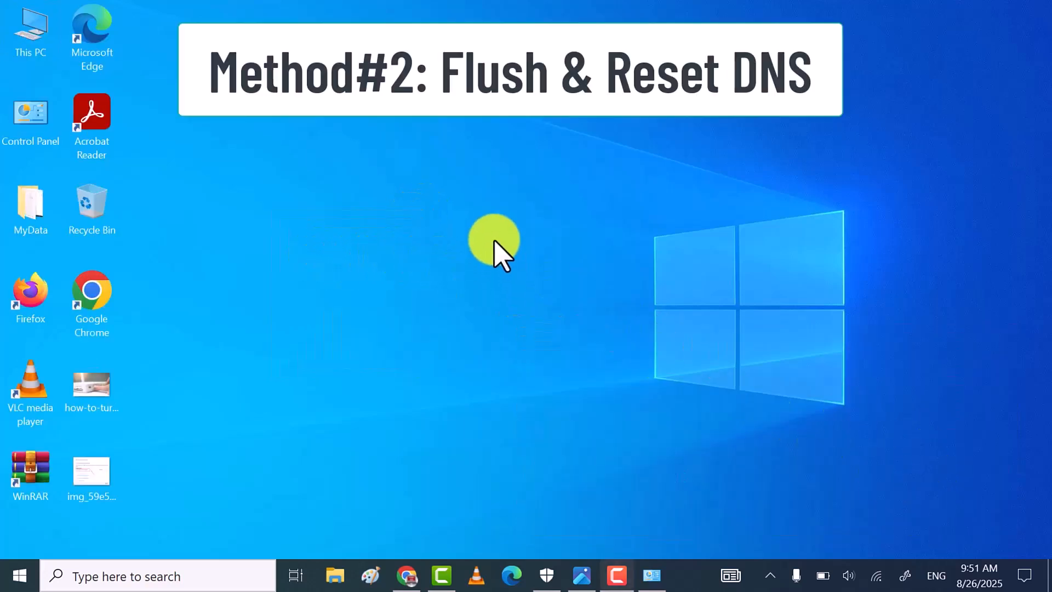
{"action": "right_click", "coordinate": [335, 203]}
{"action": "left_click", "coordinate": [421, 251]}
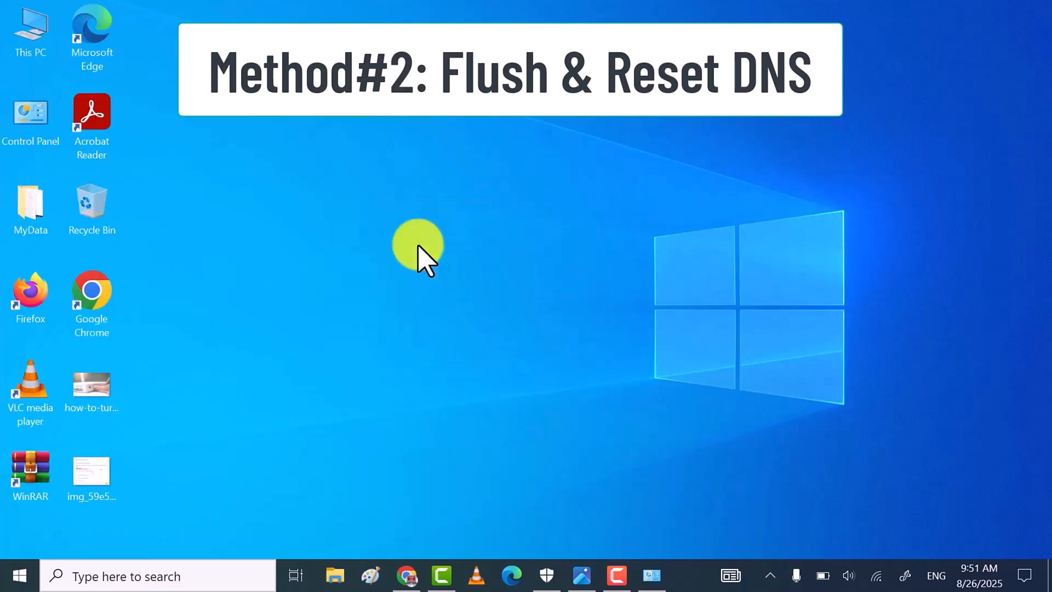
Search 'cmd' and launch Command Prompt as administrator, approving the UAC prompt
{"action": "left_click", "coordinate": [169, 576]}
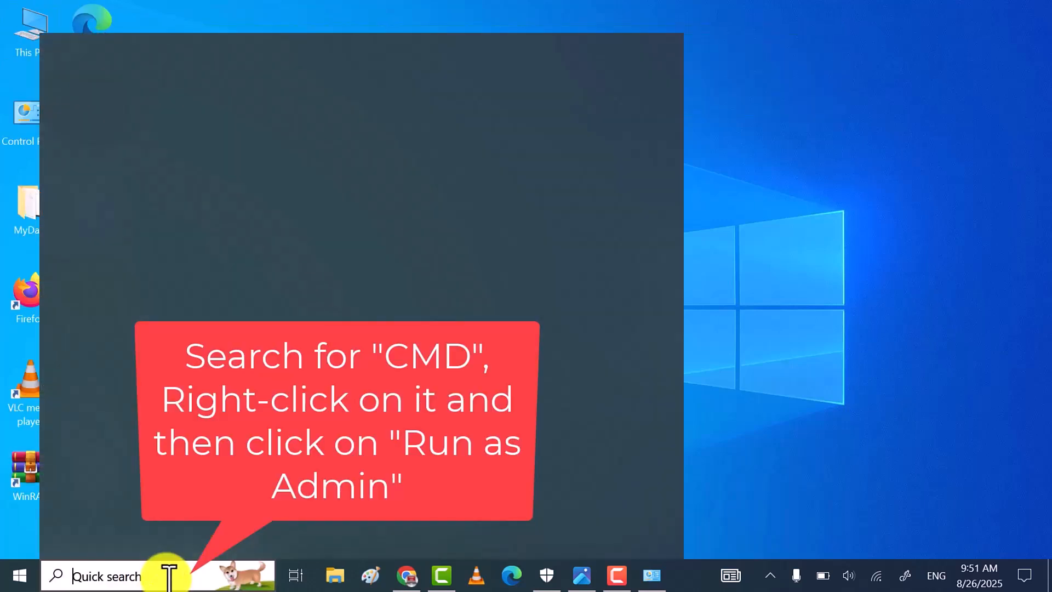
{"action": "type", "text": "cmd"}
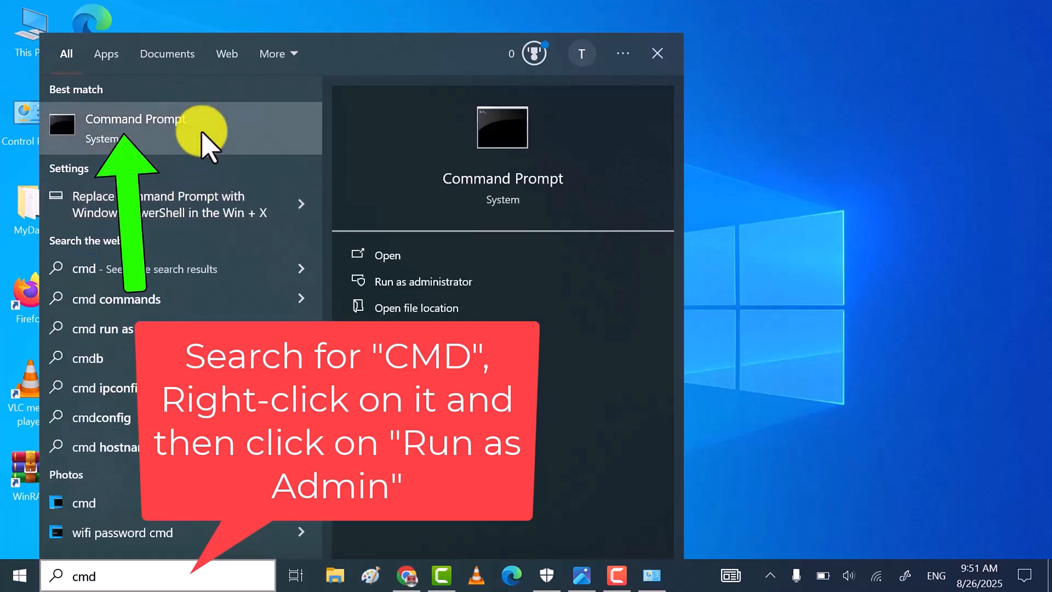
{"action": "right_click", "coordinate": [206, 139]}
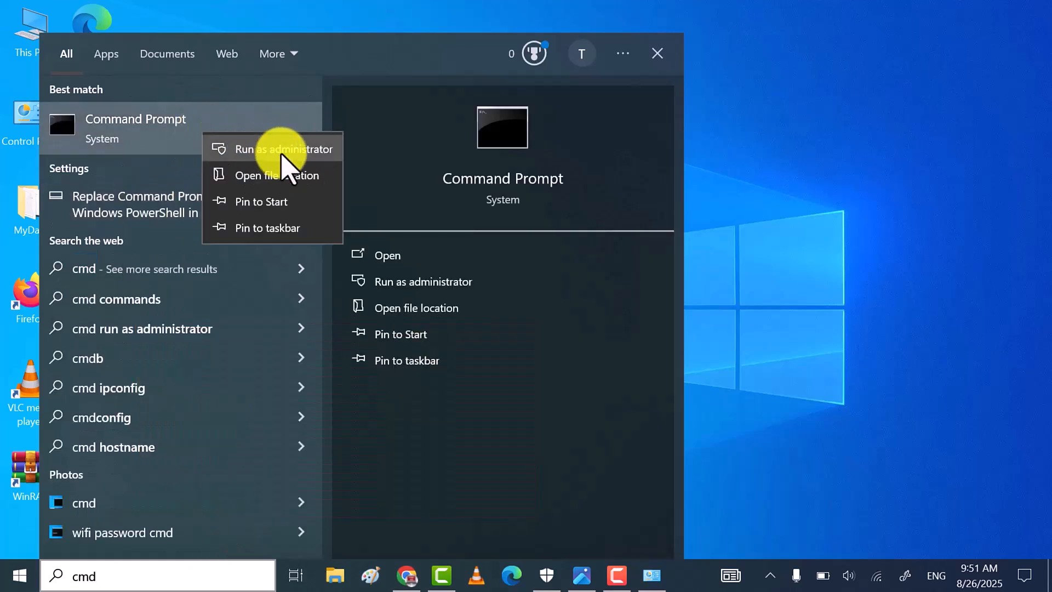
{"action": "left_click", "coordinate": [283, 149]}
{"action": "left_click", "coordinate": [442, 390]}
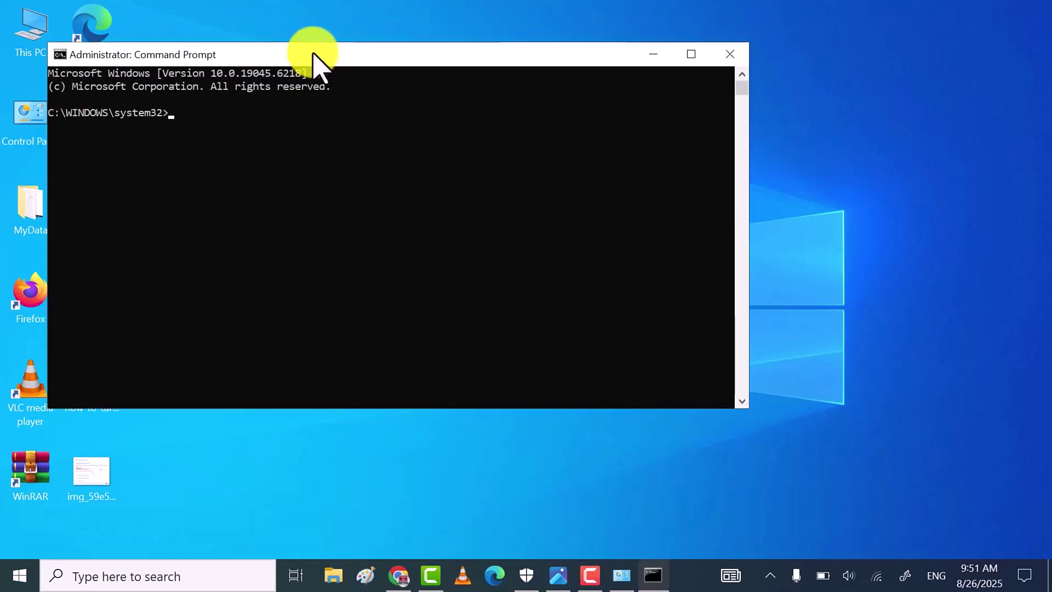
Run ipconfig /flushdns, /release and /renew, restoring the Wi-Fi address 192.168.1.106
{"action": "left_click_drag", "start_coordinate": [317, 50], "coordinate": [462, 88]}
{"action": "type", "text": "ipconfig /flushdns"}
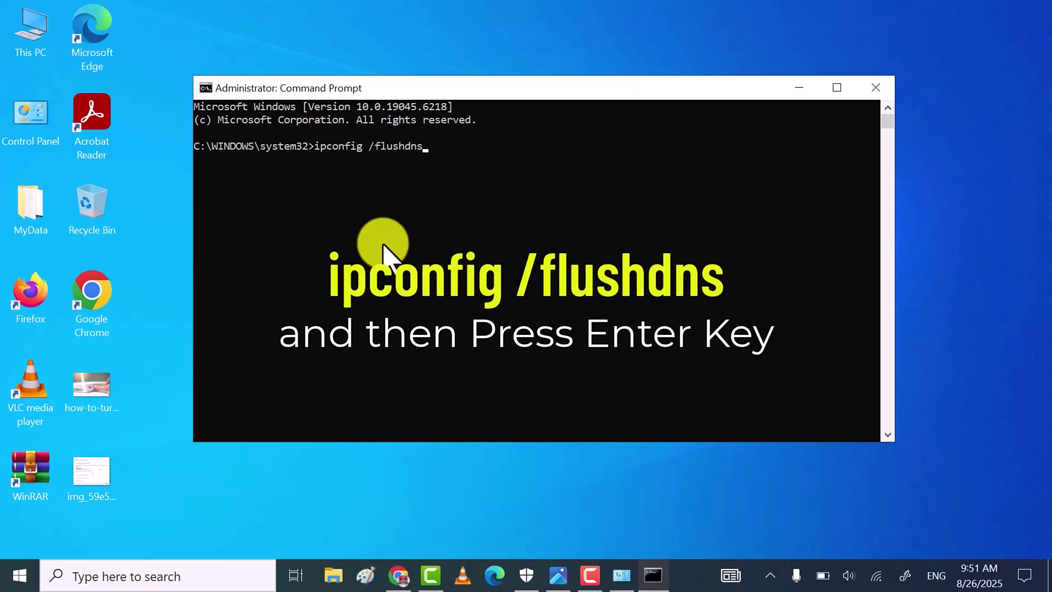
{"action": "key", "text": "Return"}
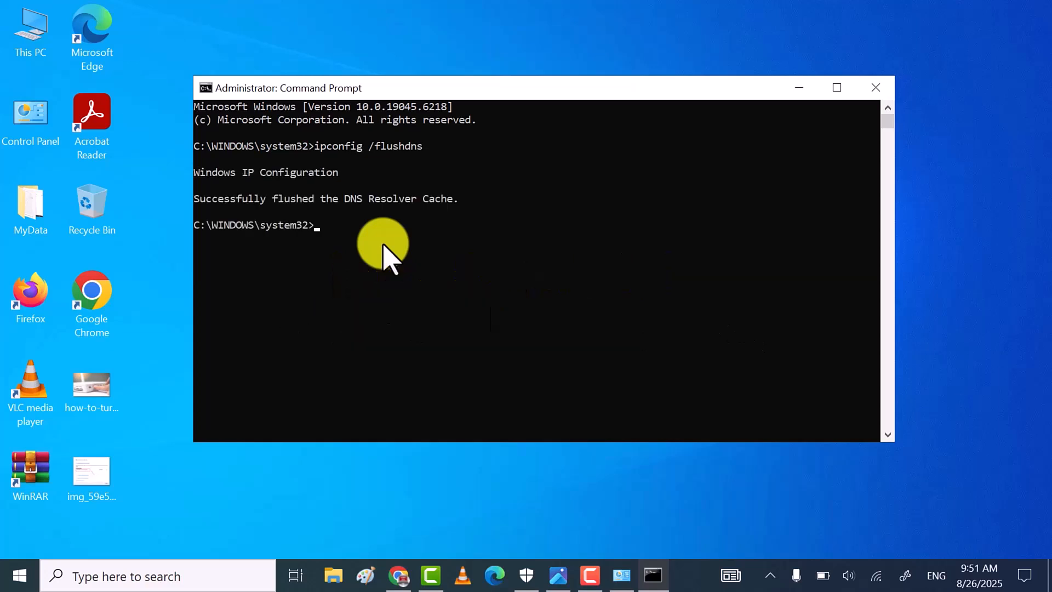
{"action": "type", "text": "ipconfig /release"}
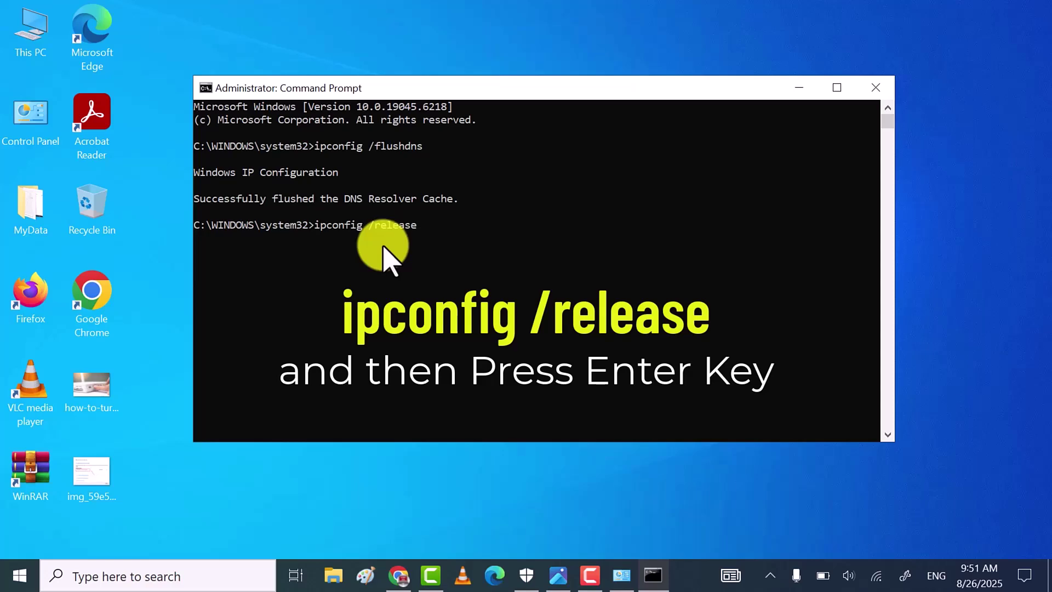
{"action": "key", "text": "Return"}
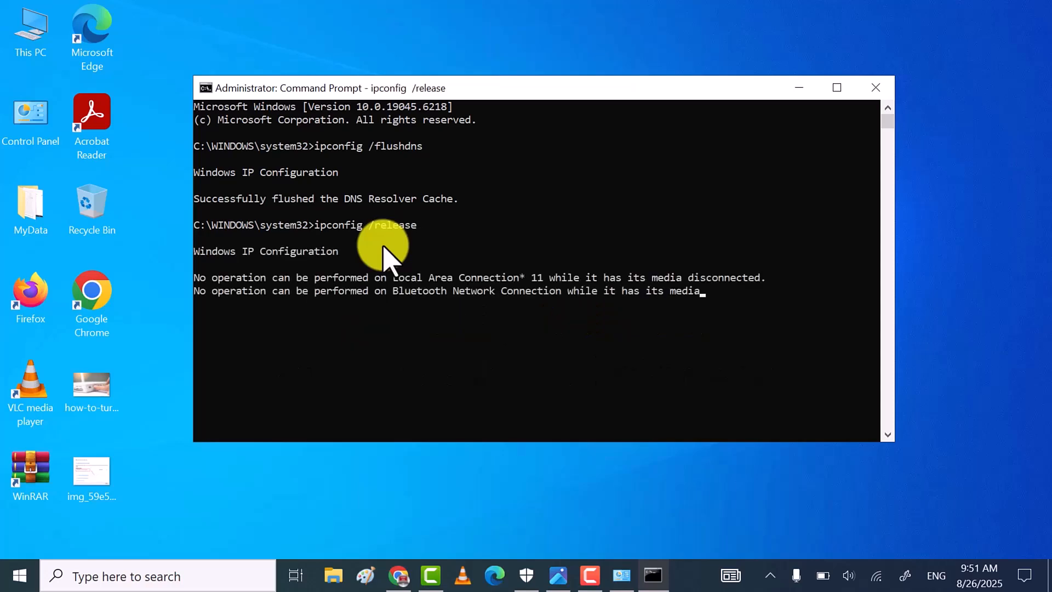
{"action": "scroll", "coordinate": [381, 251], "scroll_direction": "down", "scroll_amount": 2}
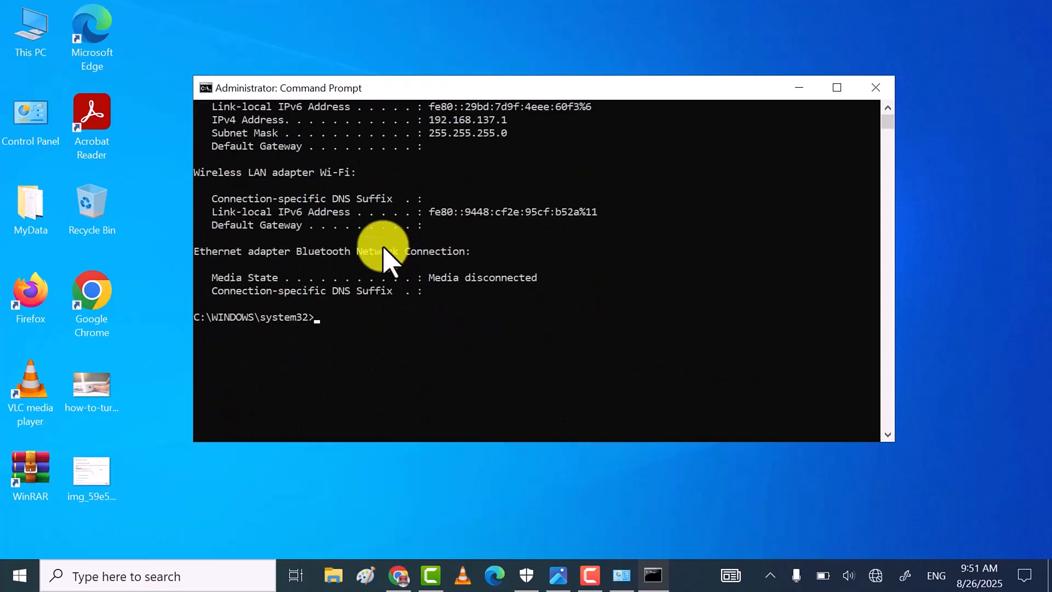
{"action": "scroll", "coordinate": [381, 251], "scroll_direction": "down", "scroll_amount": 2}
{"action": "type", "text": "ipconfig /renew"}
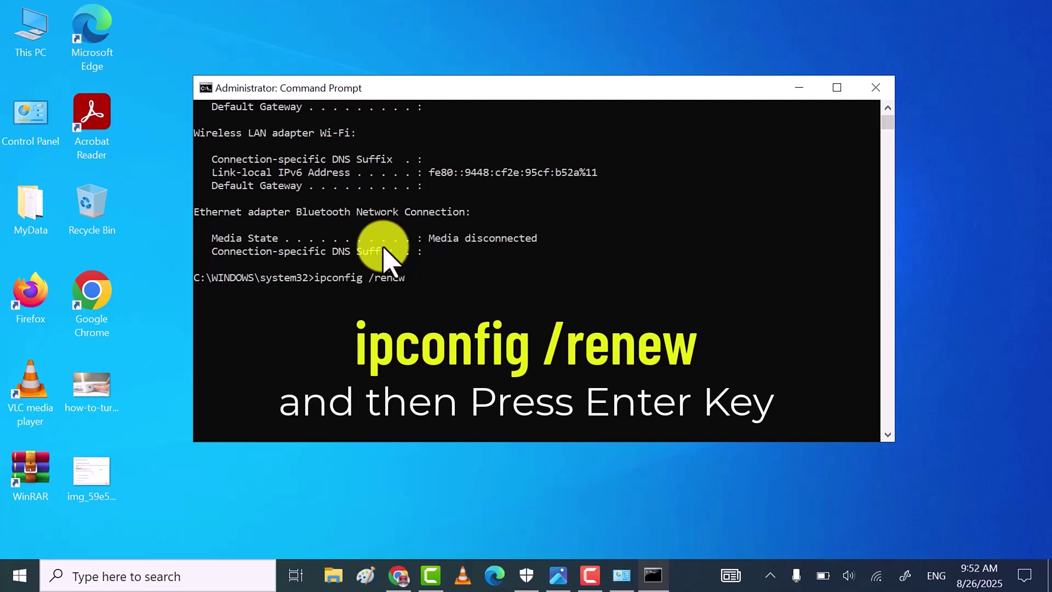
{"action": "key", "text": "Return"}
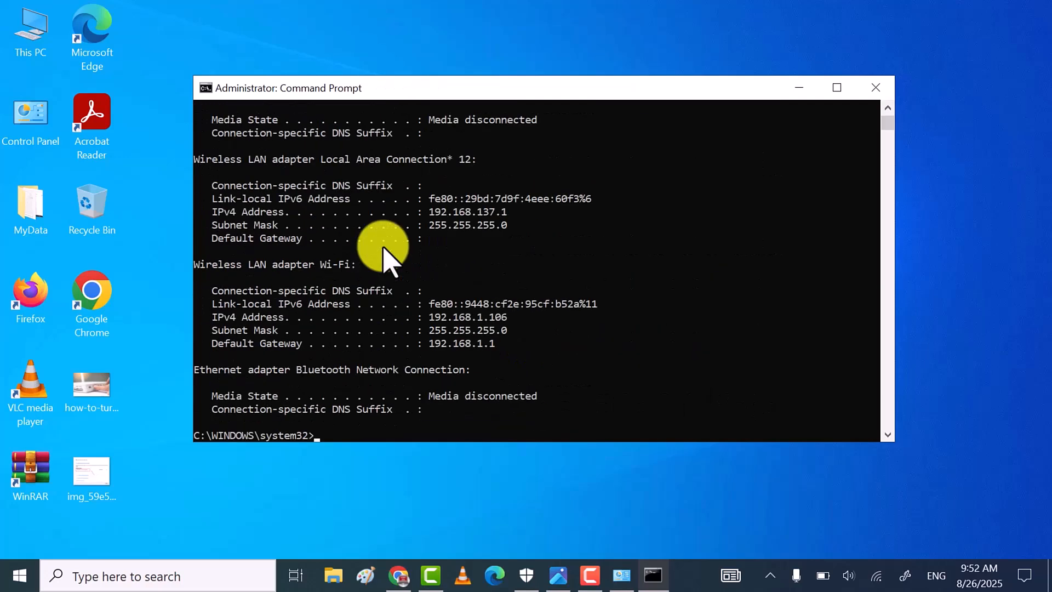
{"action": "scroll", "coordinate": [399, 267], "scroll_direction": "down", "scroll_amount": 1}
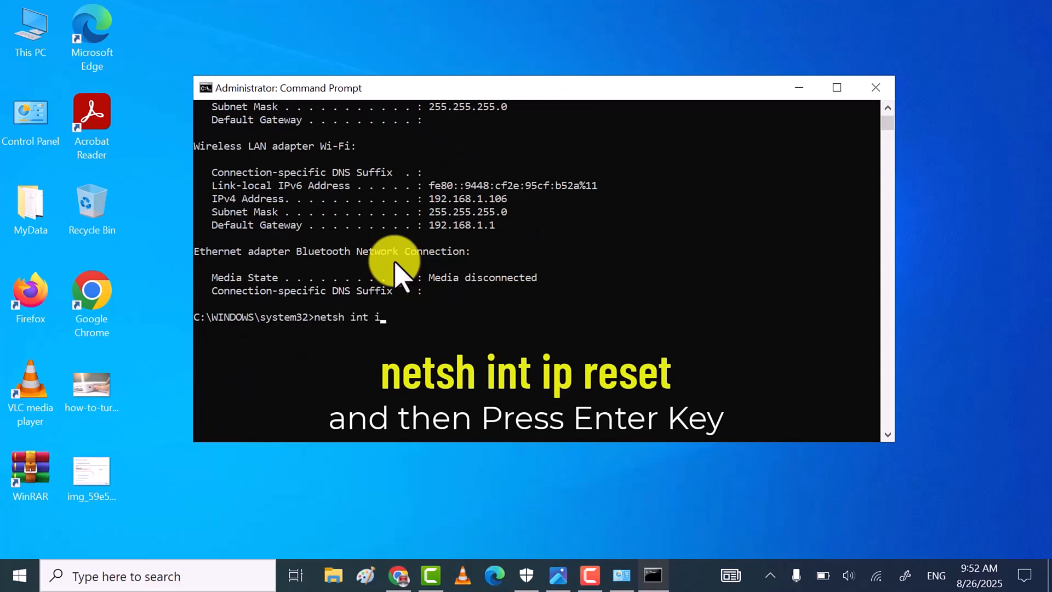
{"action": "type", "text": "set"}
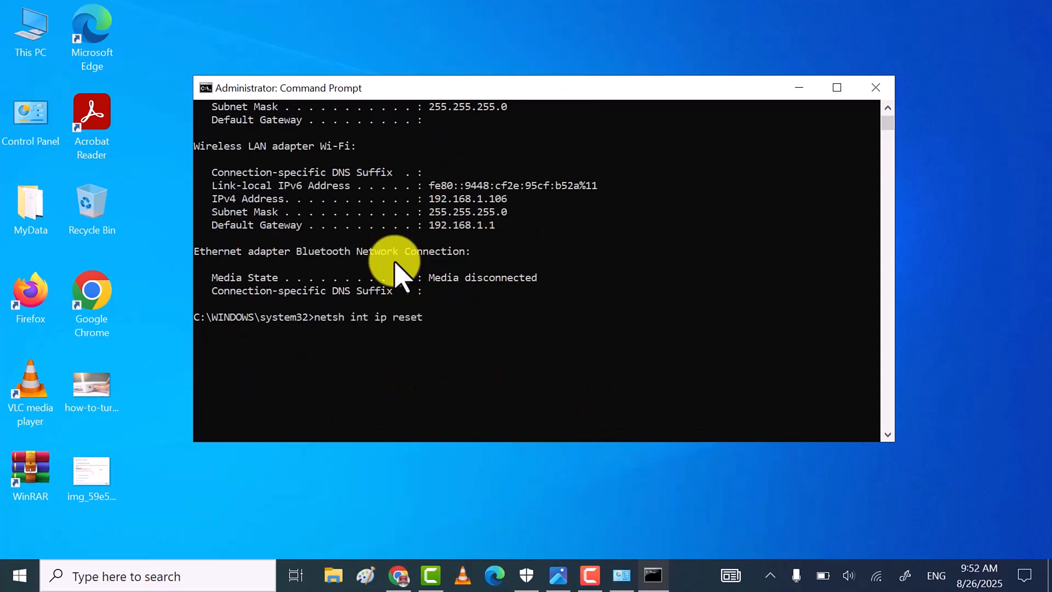
Run netsh int ip reset and netsh winsock reset, highlighting the restart-required message
{"action": "key", "text": "Return"}
{"action": "scroll", "coordinate": [398, 271], "scroll_direction": "down", "scroll_amount": 3}
{"action": "type", "text": "netsh winsock rese"}
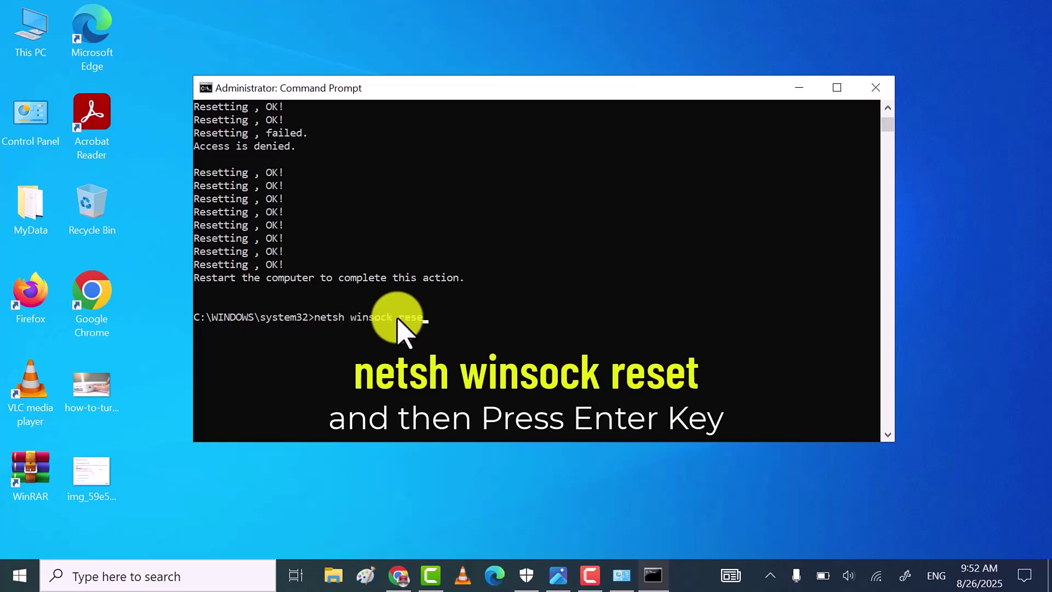
{"action": "type", "text": "t"}
{"action": "key", "text": "Return"}
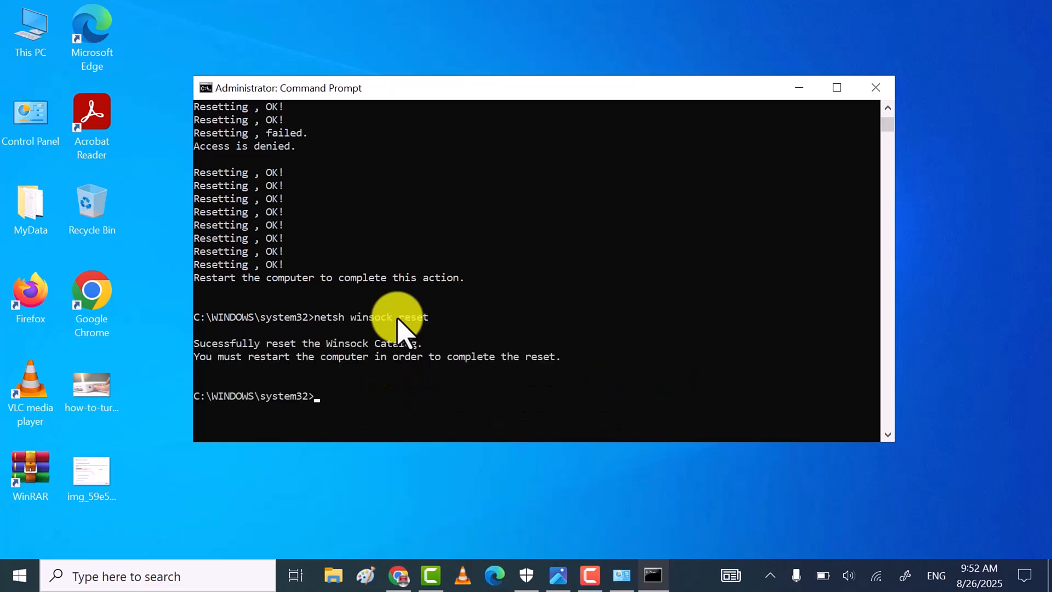
{"action": "left_click_drag", "start_coordinate": [216, 358], "coordinate": [559, 358]}
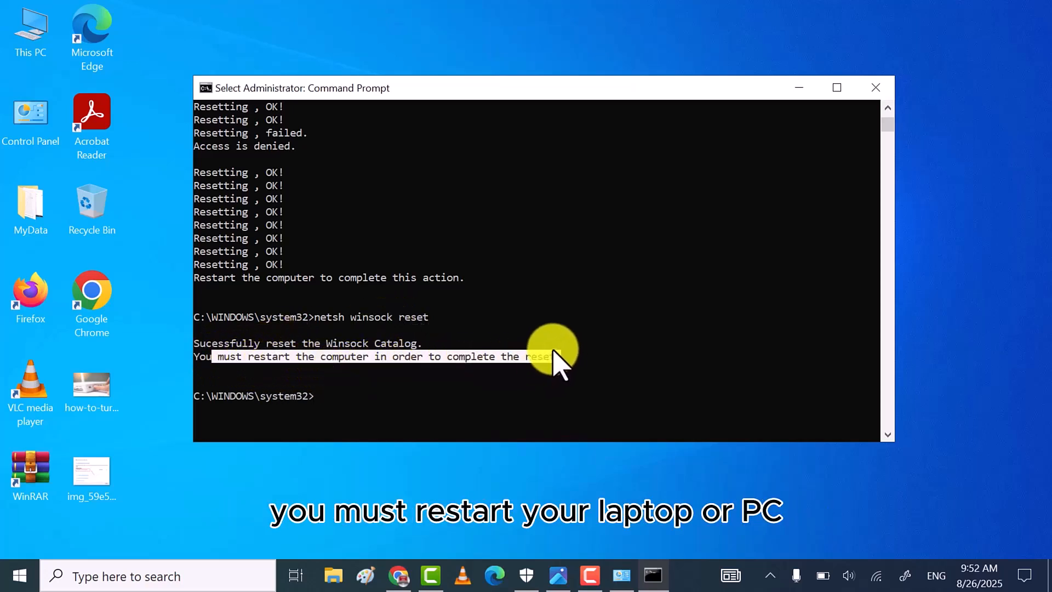
Close Command Prompt and show the Restart option under Start > Power without restarting
{"action": "left_click", "coordinate": [876, 87]}
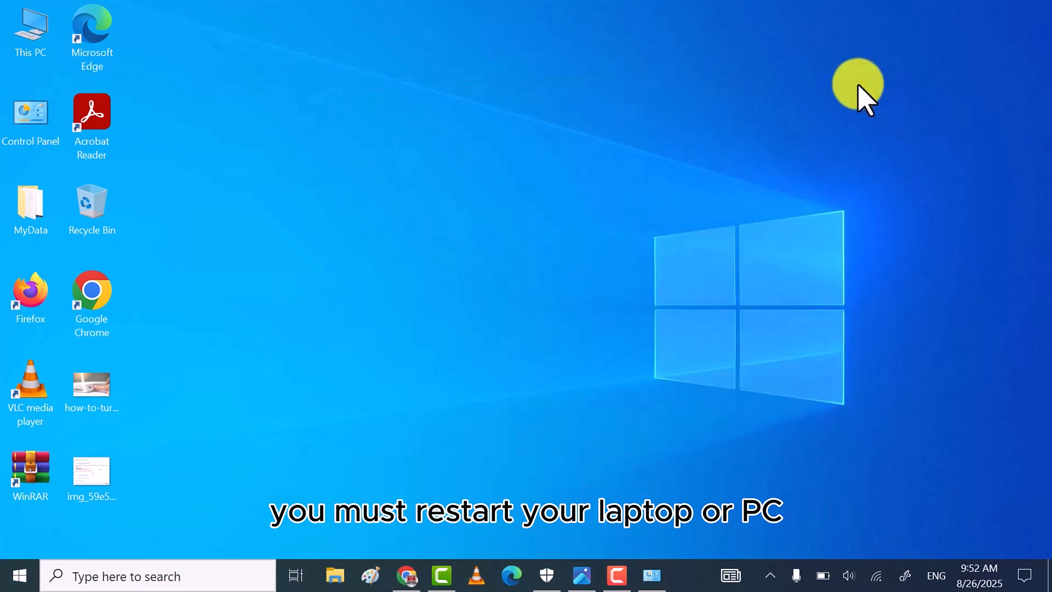
{"action": "left_click", "coordinate": [18, 576]}
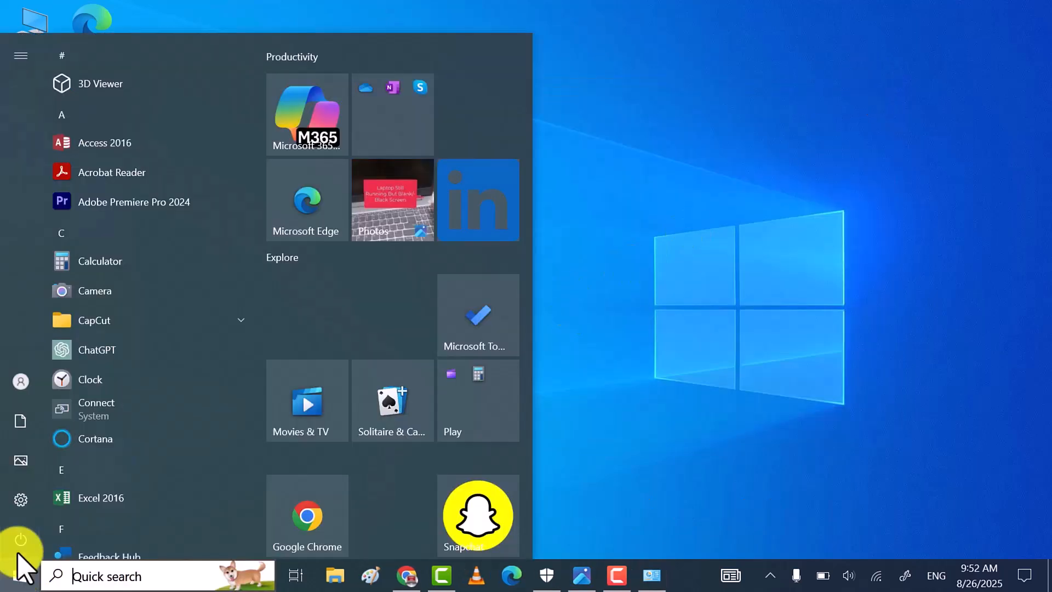
{"action": "left_click", "coordinate": [20, 535]}
{"action": "left_click", "coordinate": [85, 540]}
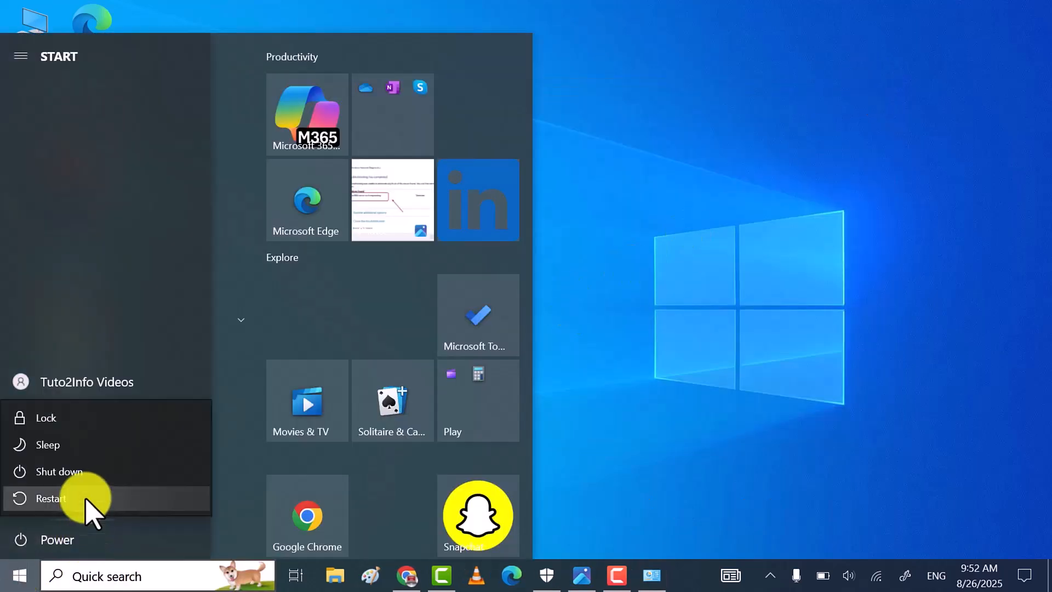
{"action": "left_click", "coordinate": [596, 294]}
Refresh the desktop from its context menu
{"action": "right_click", "coordinate": [317, 198]}
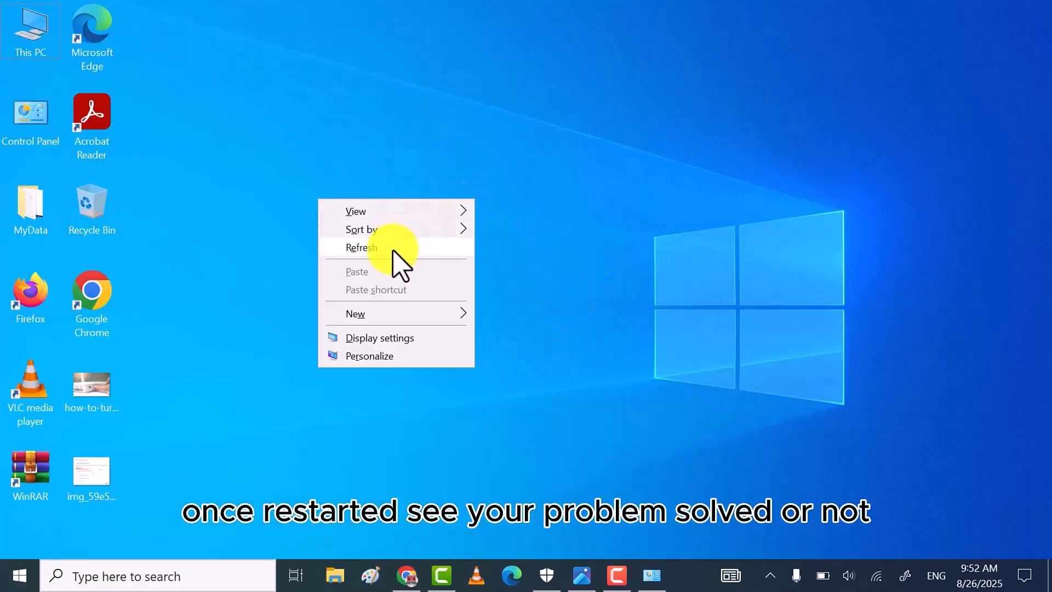
{"action": "left_click", "coordinate": [401, 264]}
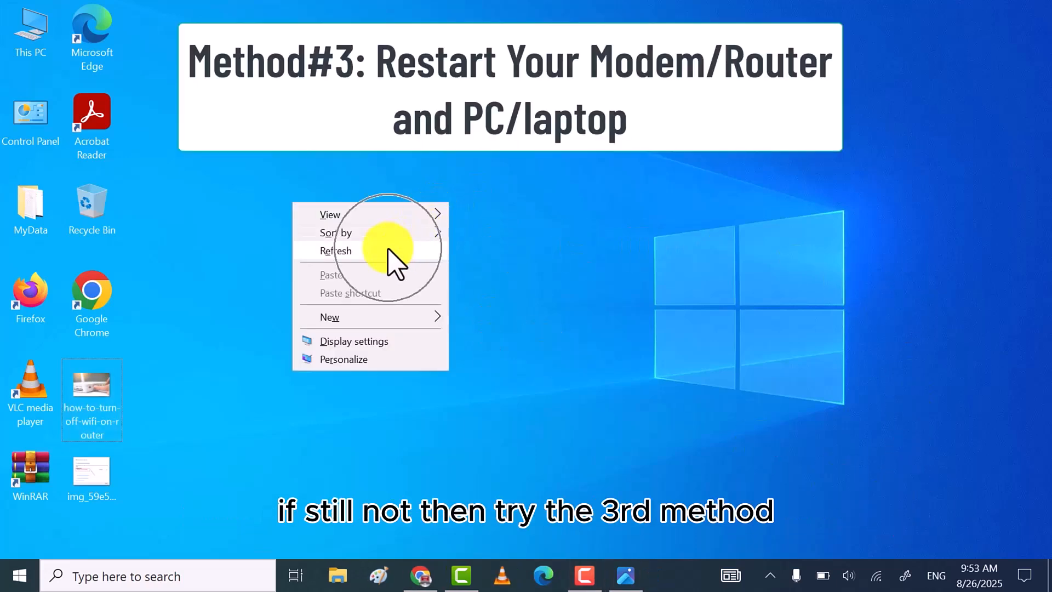
Mark the router's on/off button with a hand-drawn blue arrow in Photos, then close the editor
{"action": "left_click", "coordinate": [396, 257]}
{"action": "left_click", "coordinate": [627, 575]}
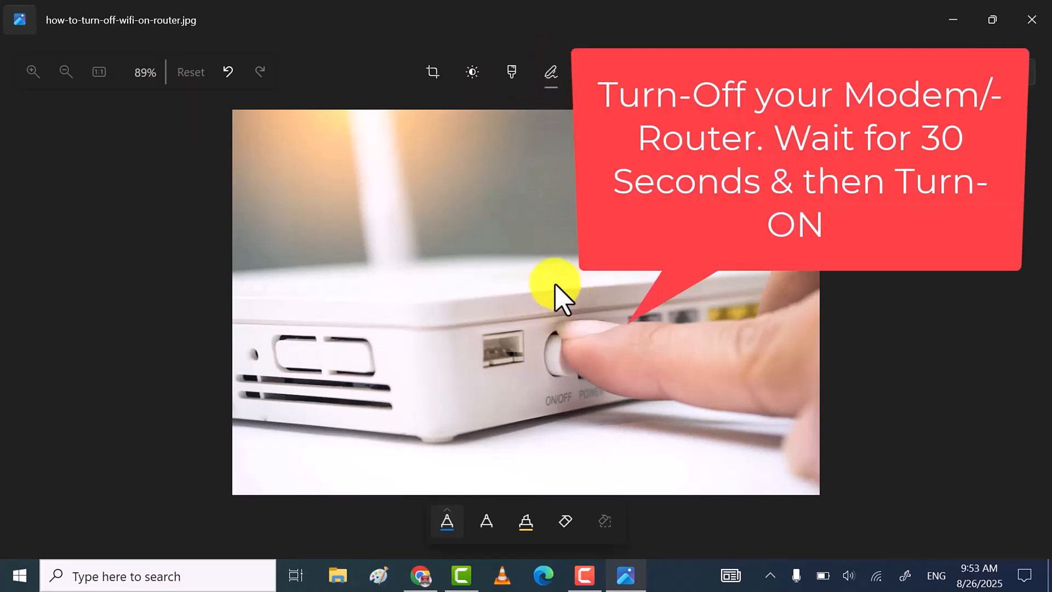
{"action": "left_click_drag", "start_coordinate": [541, 247], "coordinate": [558, 321]}
{"action": "left_click", "coordinate": [562, 366]}
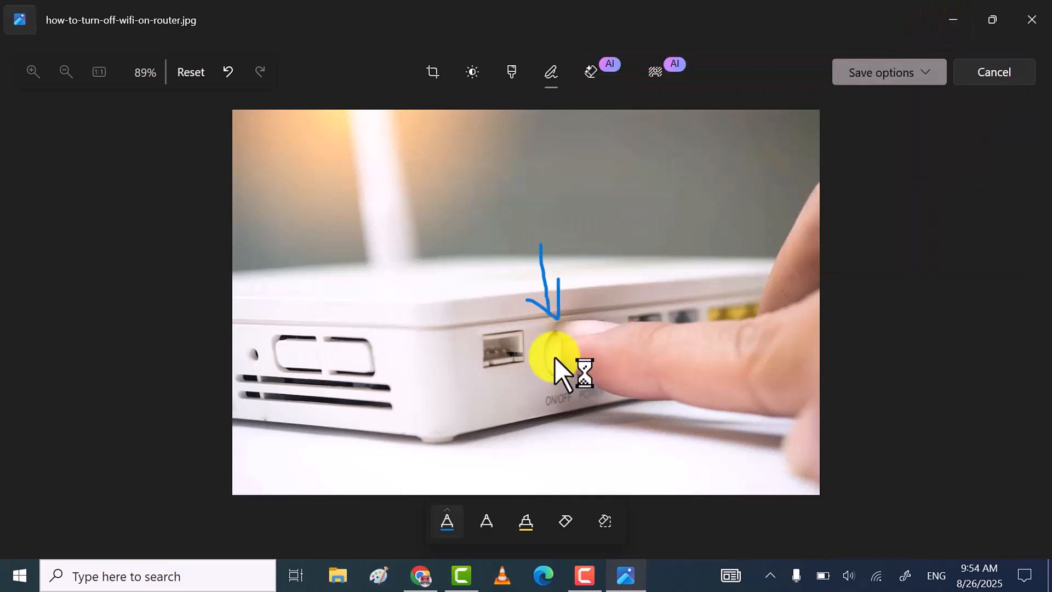
{"action": "left_click", "coordinate": [953, 20]}
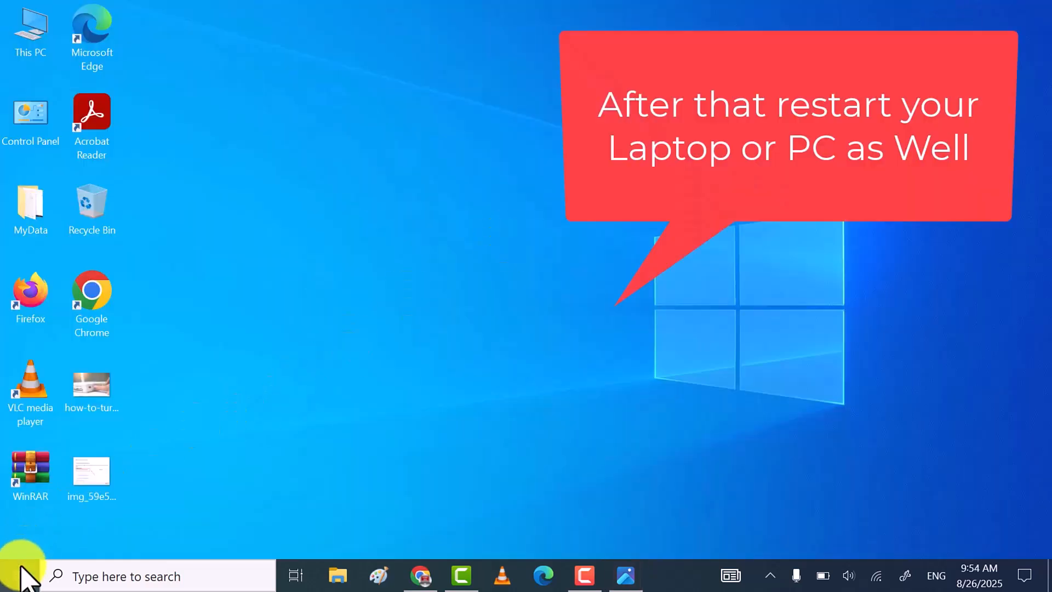
{"action": "left_click", "coordinate": [20, 576]}
{"action": "left_click", "coordinate": [19, 534]}
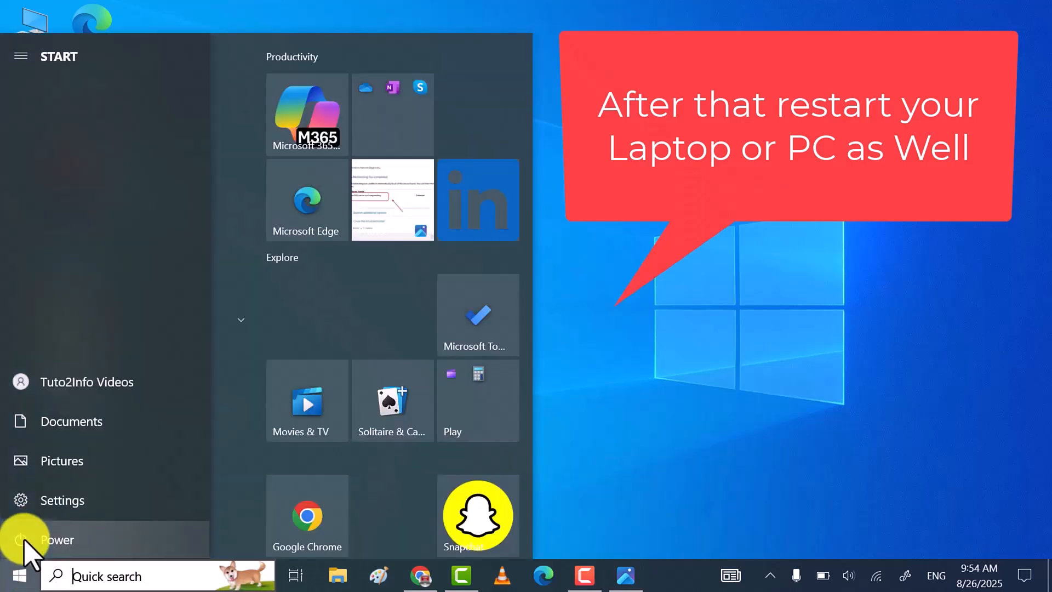
{"action": "left_click", "coordinate": [110, 542]}
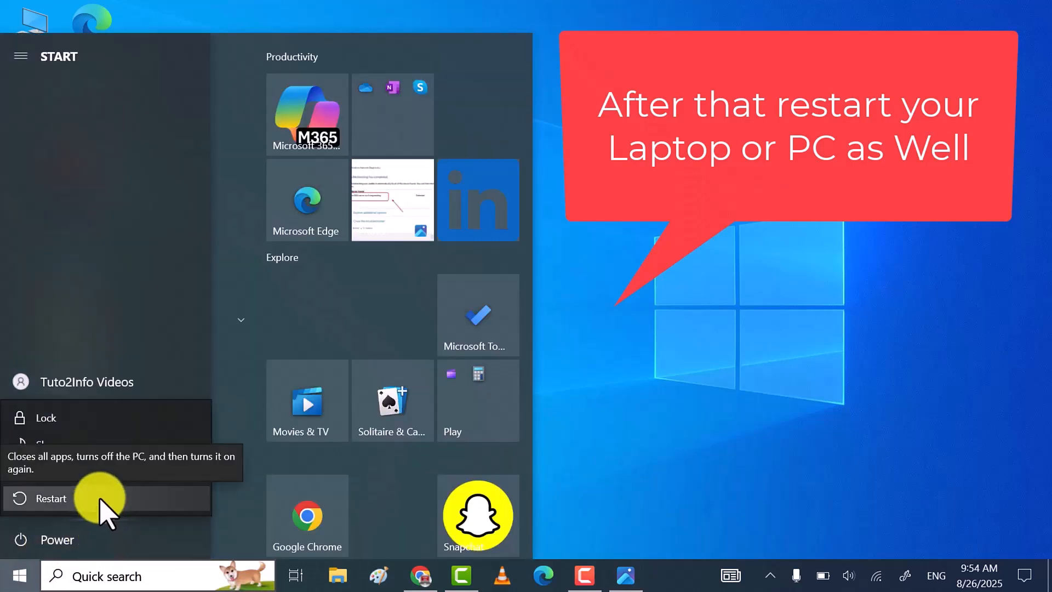
{"action": "left_click", "coordinate": [101, 503]}
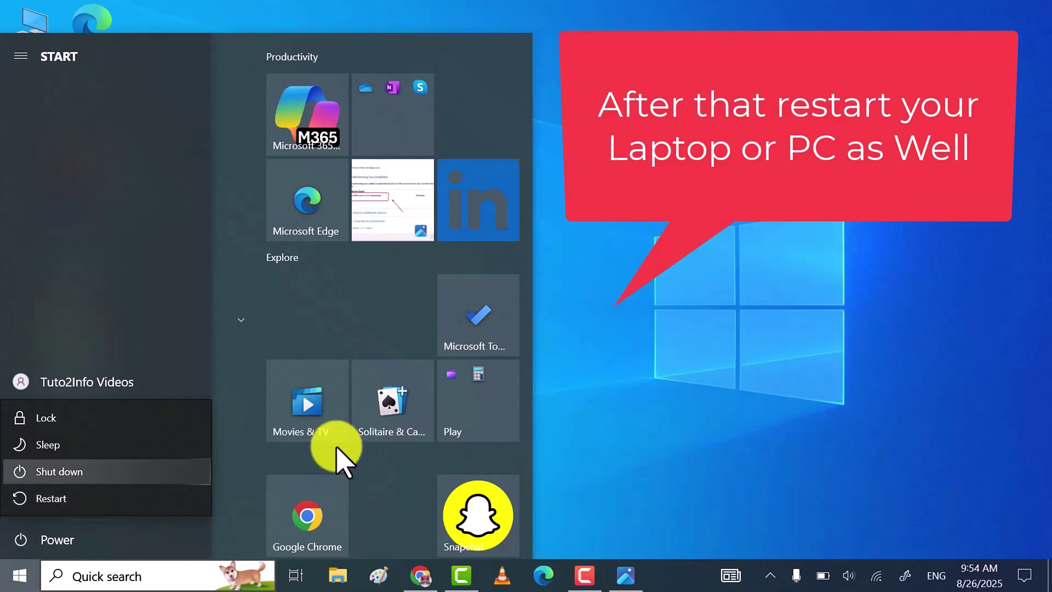
{"action": "left_click", "coordinate": [566, 305]}
{"action": "right_click", "coordinate": [388, 213]}
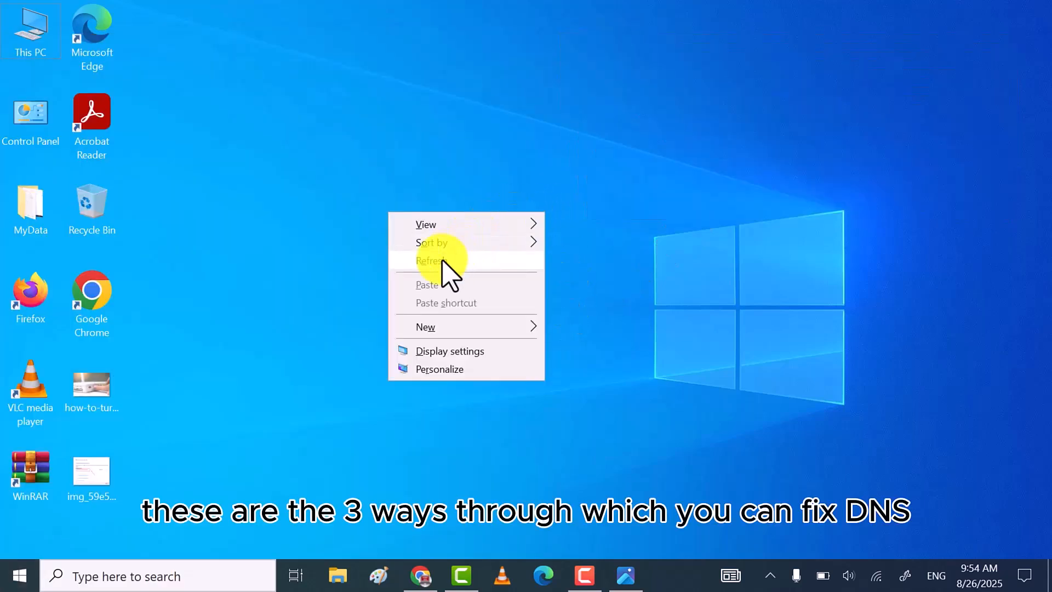
{"action": "left_click", "coordinate": [445, 261]}
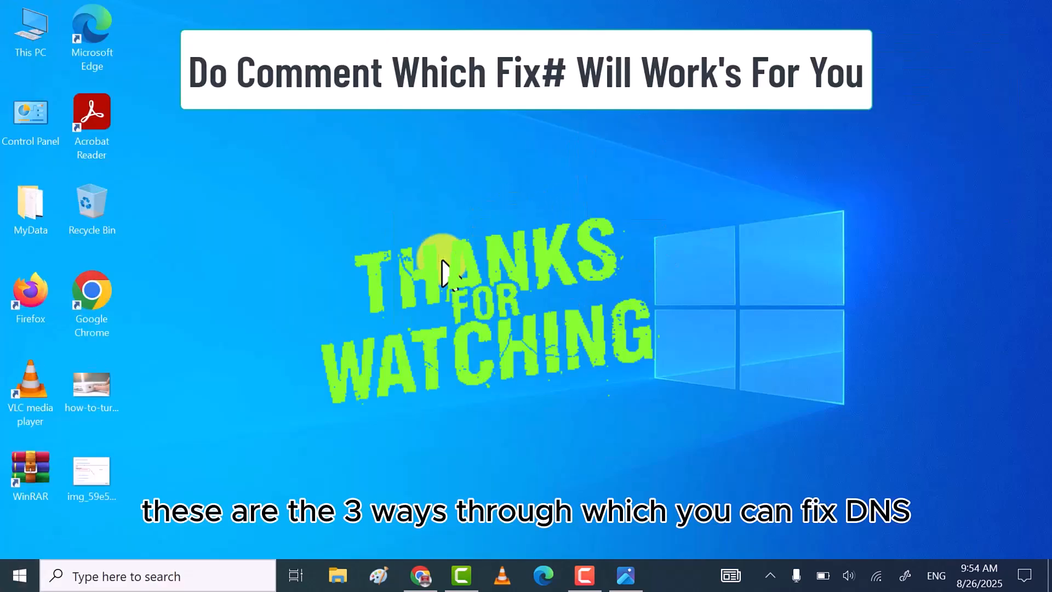
{"action": "right_click", "coordinate": [473, 246]}
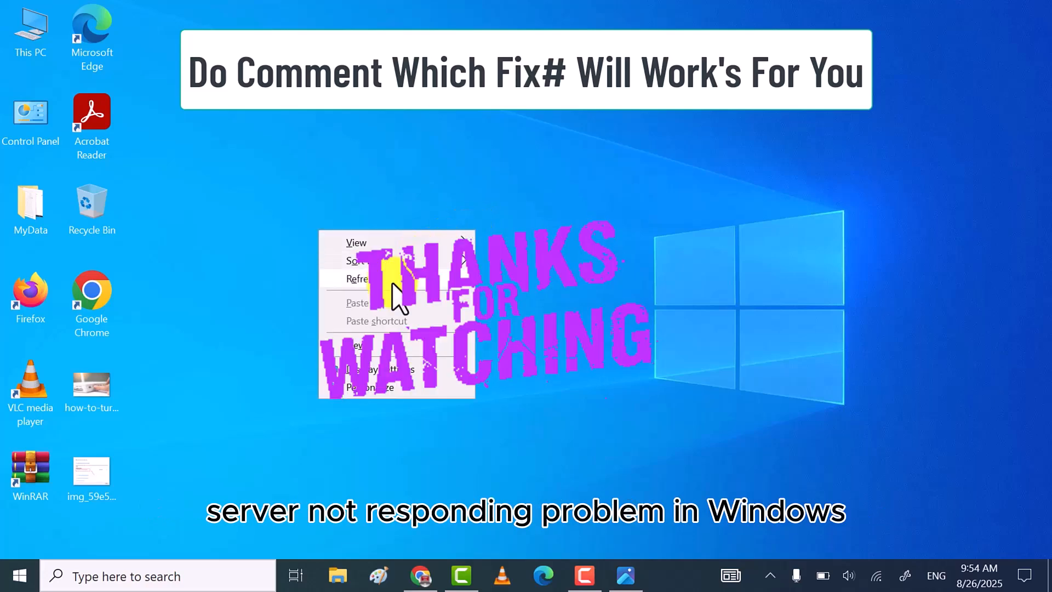
{"action": "left_click", "coordinate": [370, 280]}
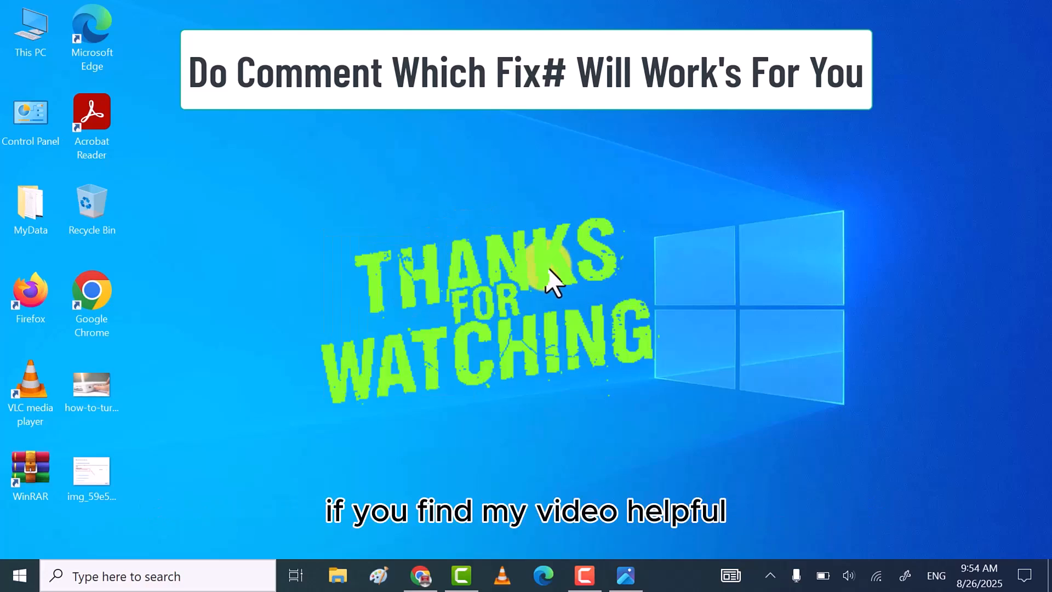
{"action": "right_click", "coordinate": [436, 296]}
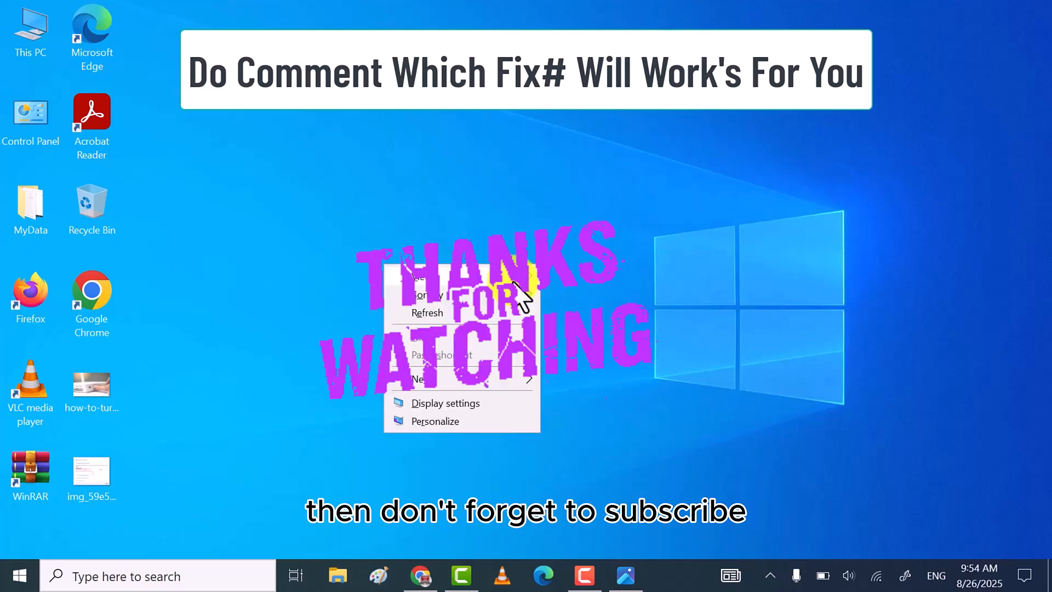
{"action": "left_click", "coordinate": [429, 314]}
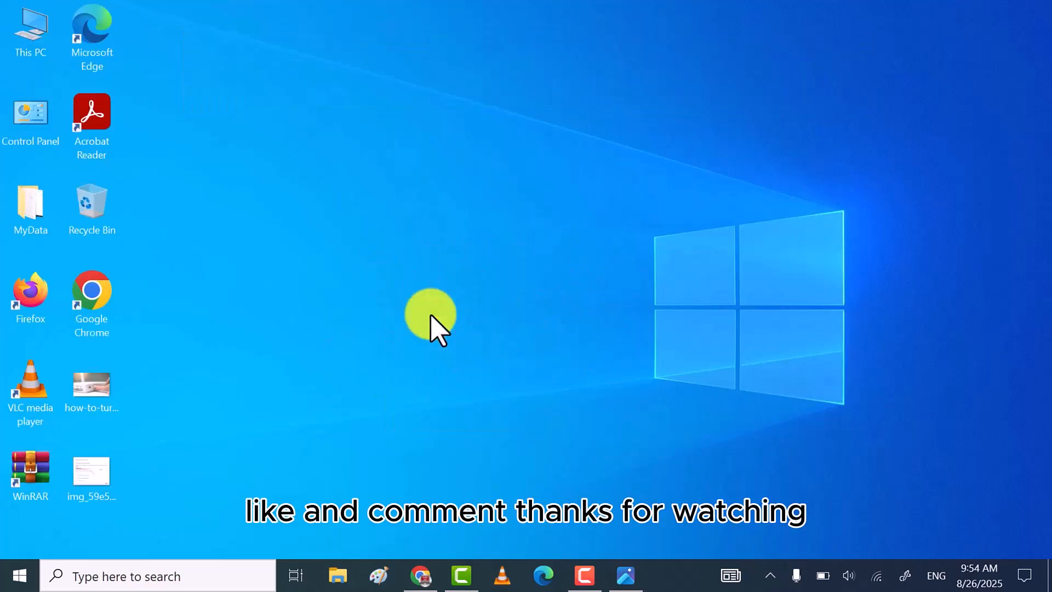